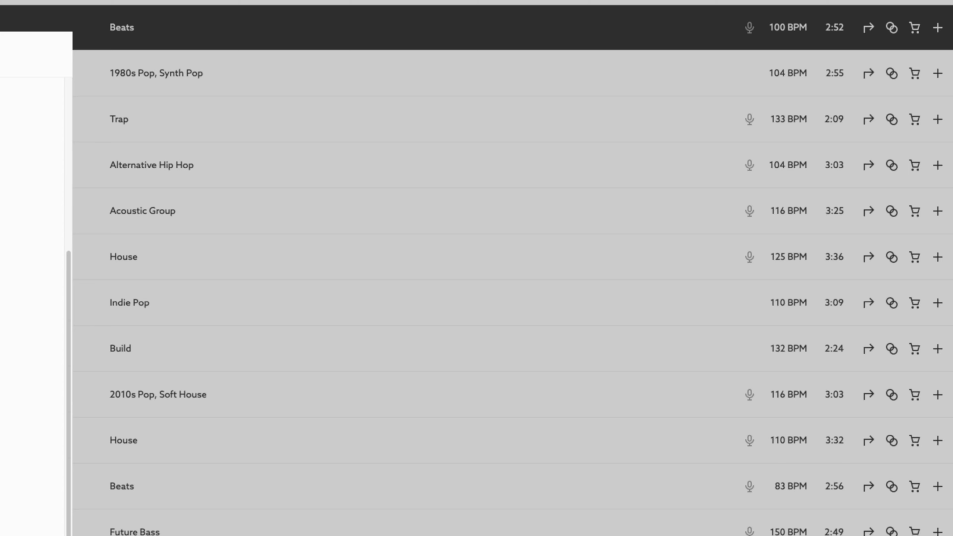
pyautogui.press('Escape')
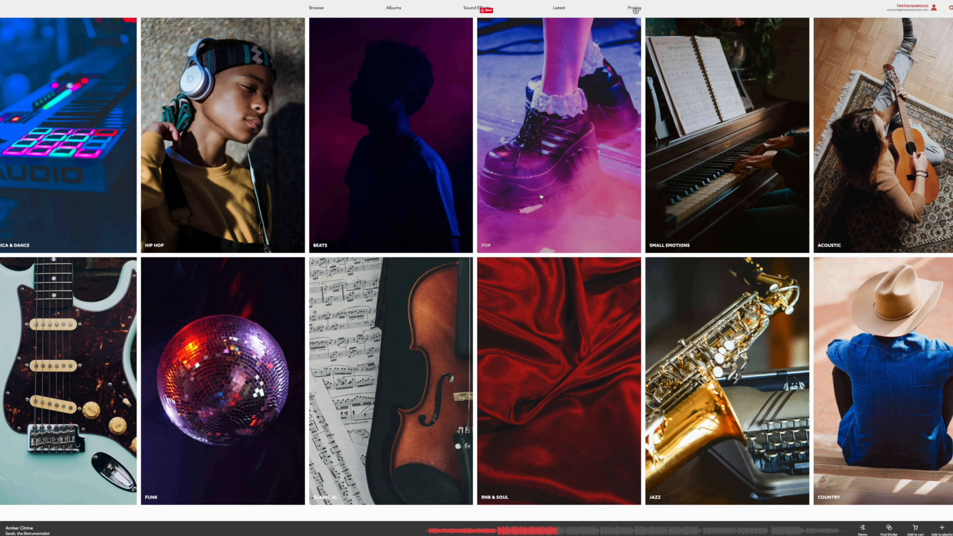
pyautogui.scroll(-2, 563, 246)
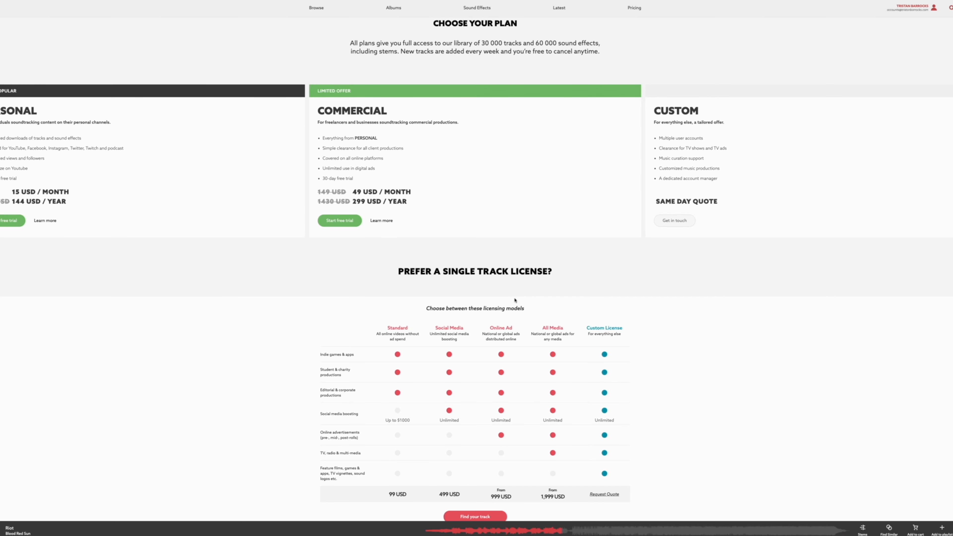
pyautogui.scroll(-3, 515, 299)
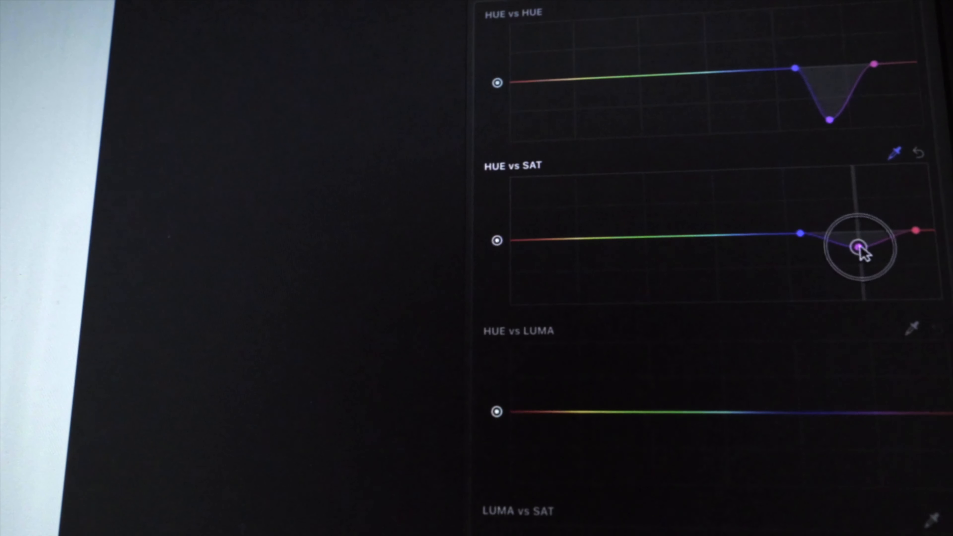
pyautogui.moveTo(857, 249)
pyautogui.mouseDown()
pyautogui.moveTo(859, 235)
pyautogui.moveTo(863, 273)
pyautogui.moveTo(865, 253)
pyautogui.mouseUp()
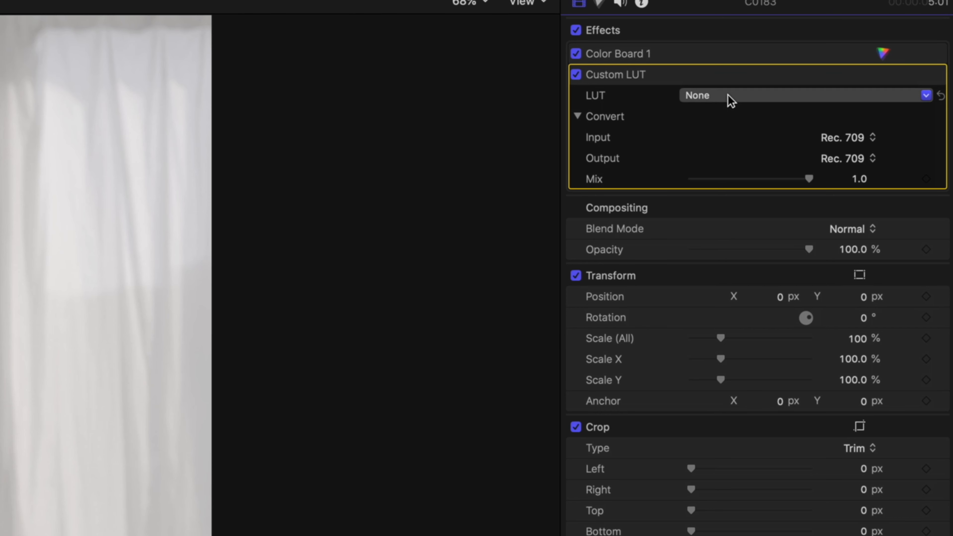
pyautogui.click(728, 96)
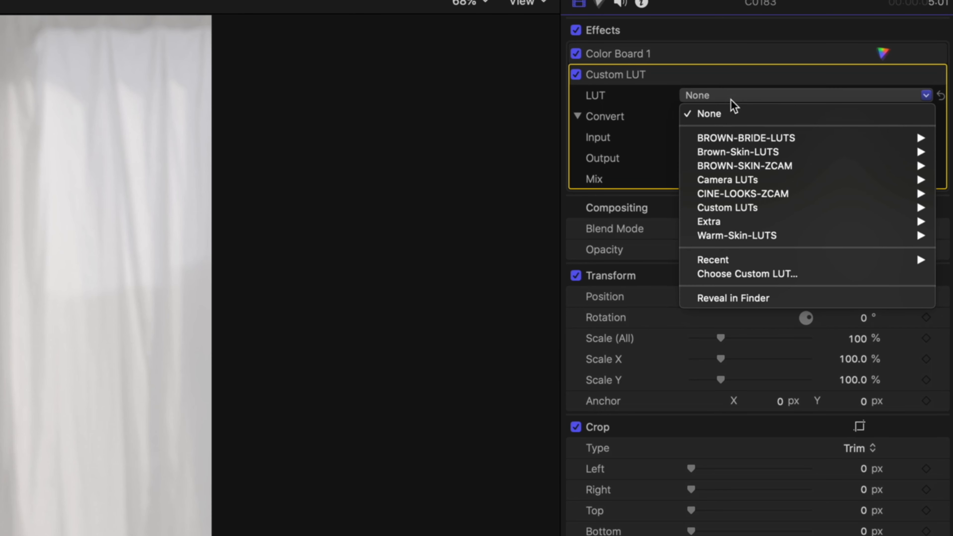
pyautogui.moveTo(736, 157)
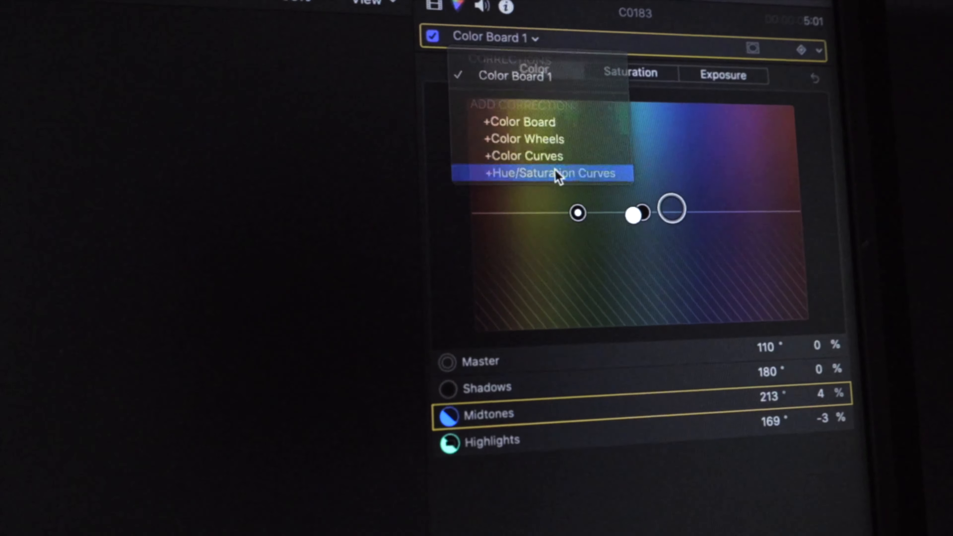
pyautogui.click(555, 172)
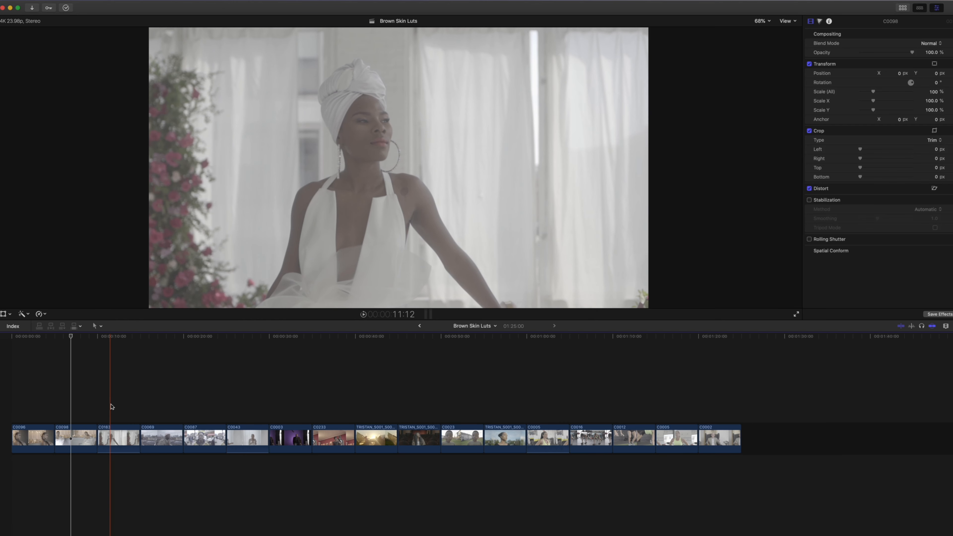
# - Select the first timeline clip, C0096, and search the effects library for "lut"
pyautogui.press('c')
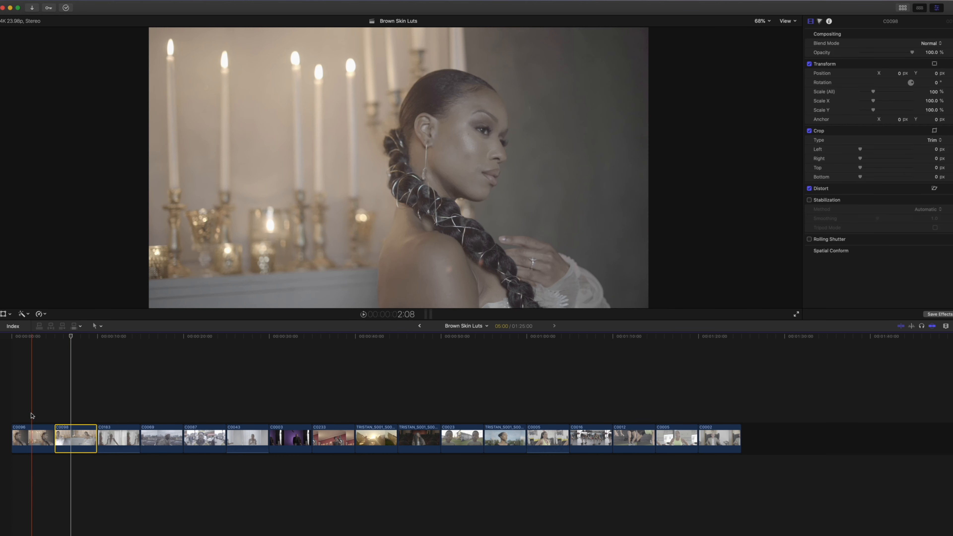
pyautogui.click(40, 413)
pyautogui.click(41, 439)
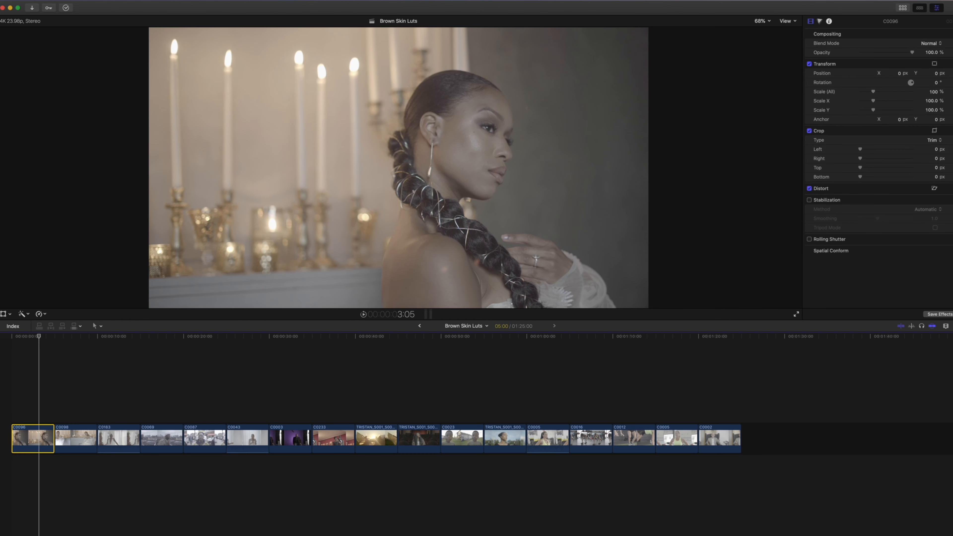
pyautogui.press('super+5')
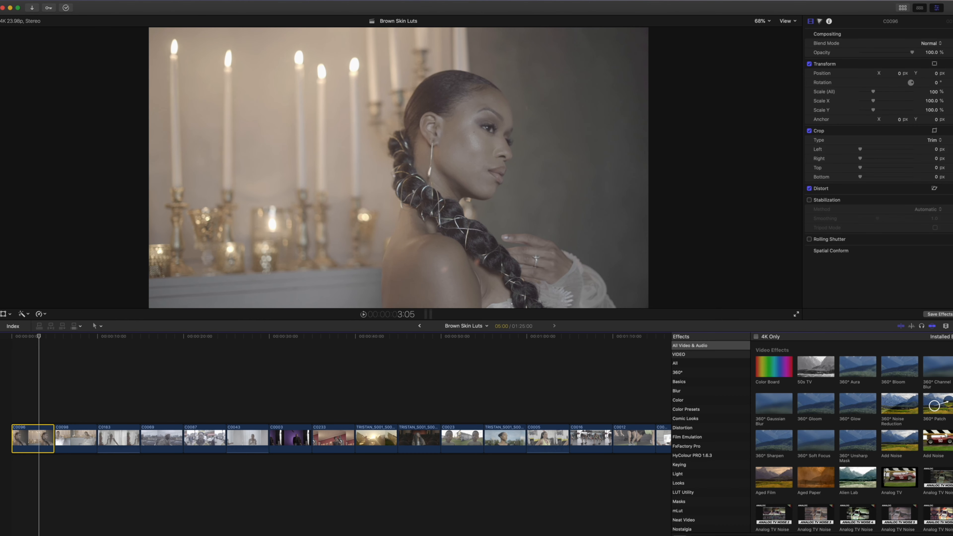
pyautogui.click(823, 535)
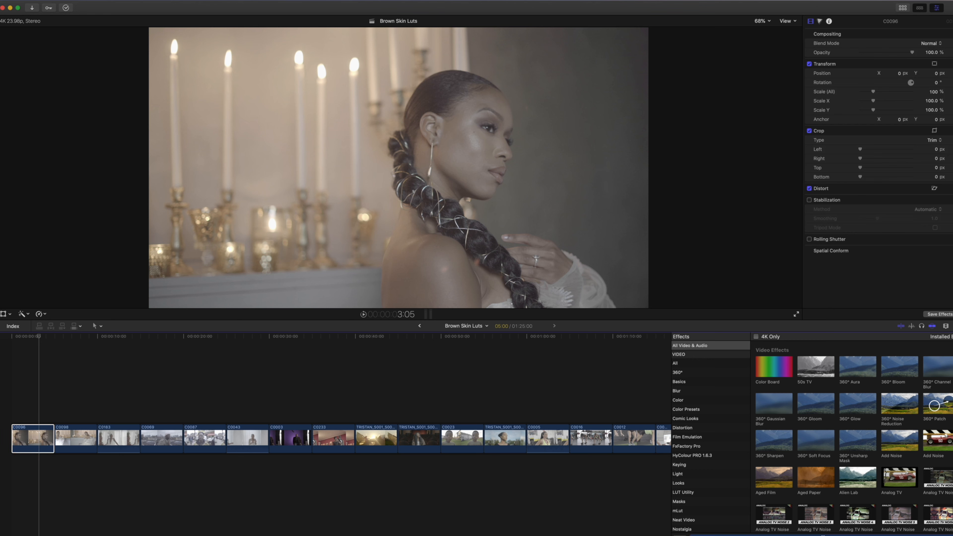
pyautogui.write('l')
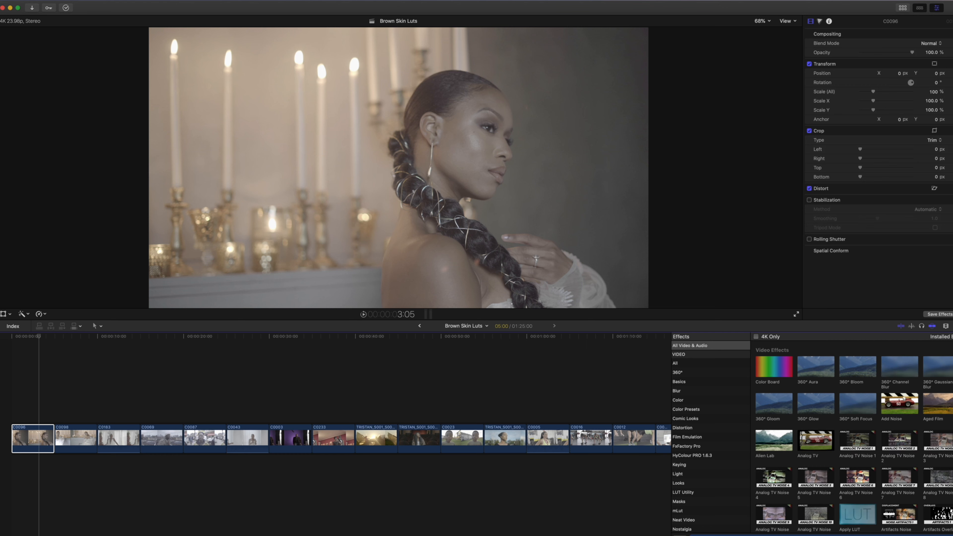
pyautogui.write('ut')
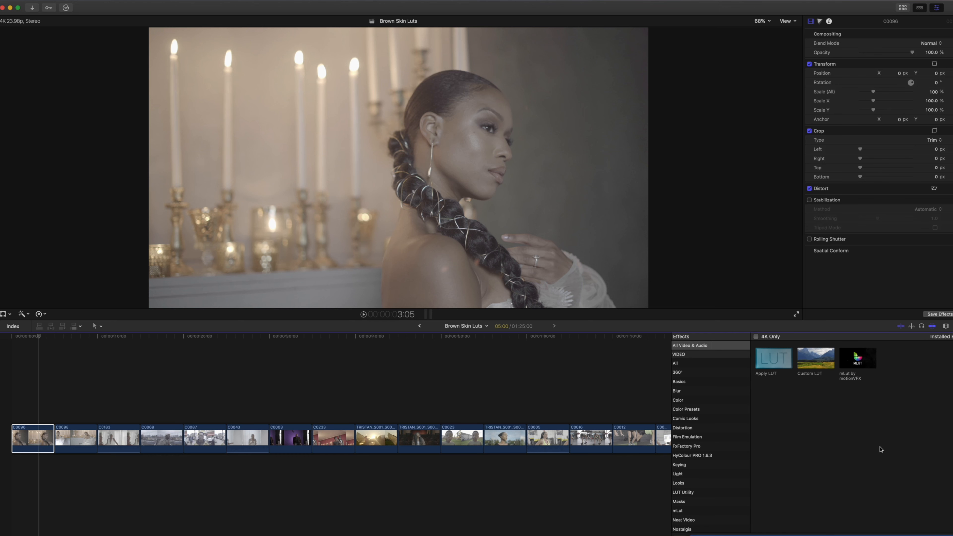
# - Apply the Custom LUT effect to clips C0096 and C0098
pyautogui.moveTo(820, 359); pyautogui.dragTo(49, 443)
pyautogui.click(76, 442)
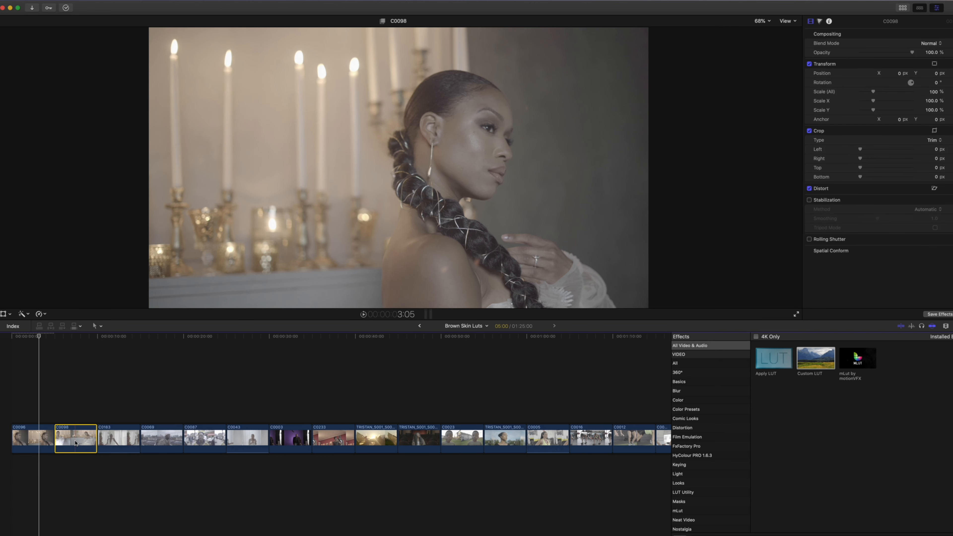
pyautogui.doubleClick(827, 363)
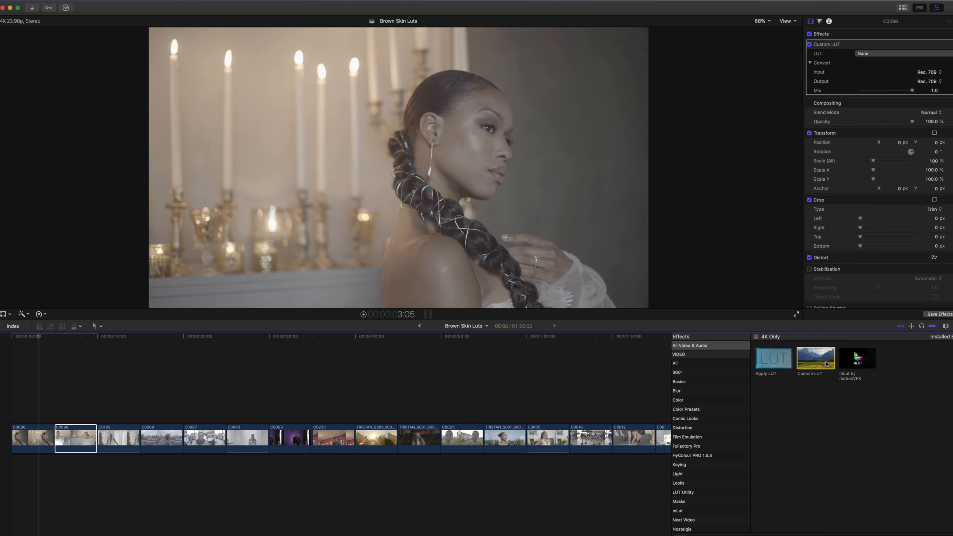
# - Close the effects browser and set the Custom LUT of clip C0096 to Brown-Skin-LUTs-001
pyautogui.click(47, 438)
pyautogui.press('super+5')
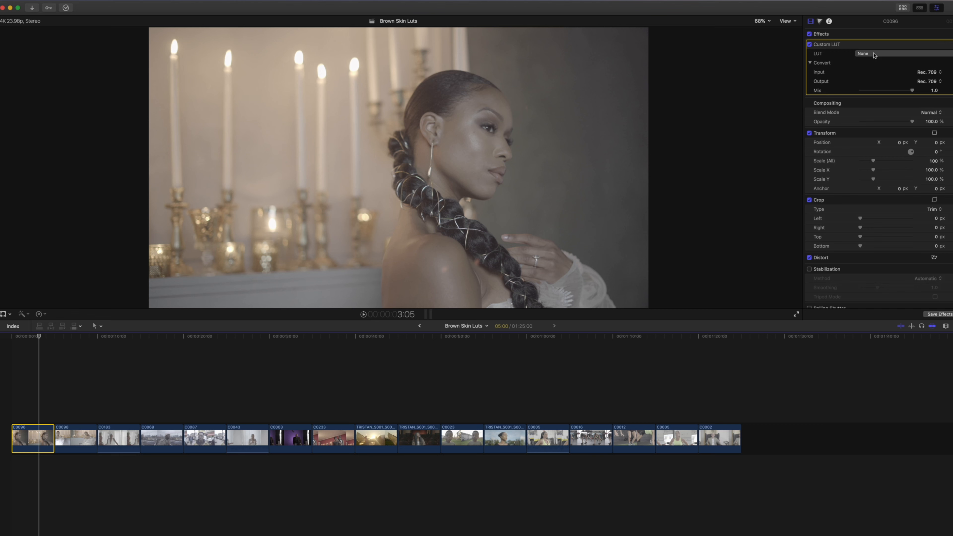
pyautogui.click(874, 54)
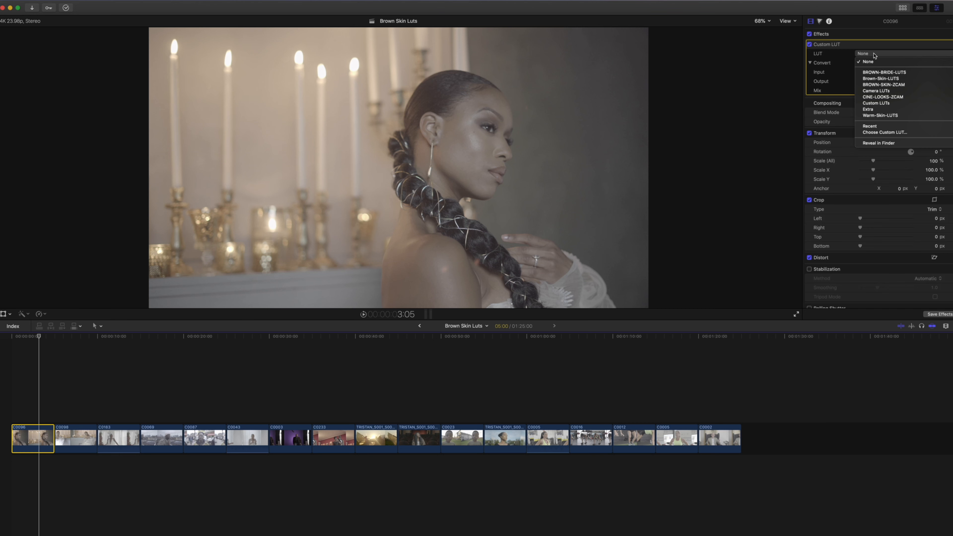
pyautogui.moveTo(874, 85)
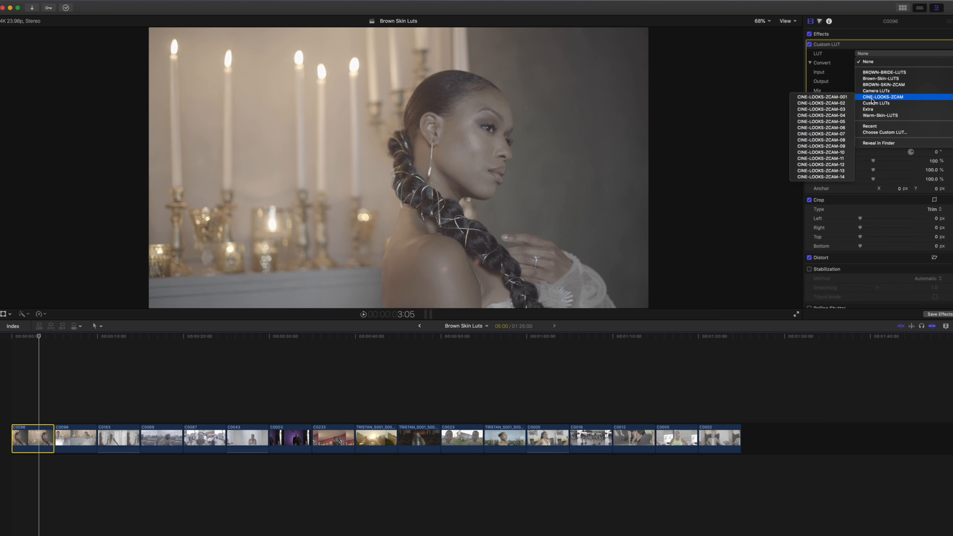
pyautogui.moveTo(870, 117)
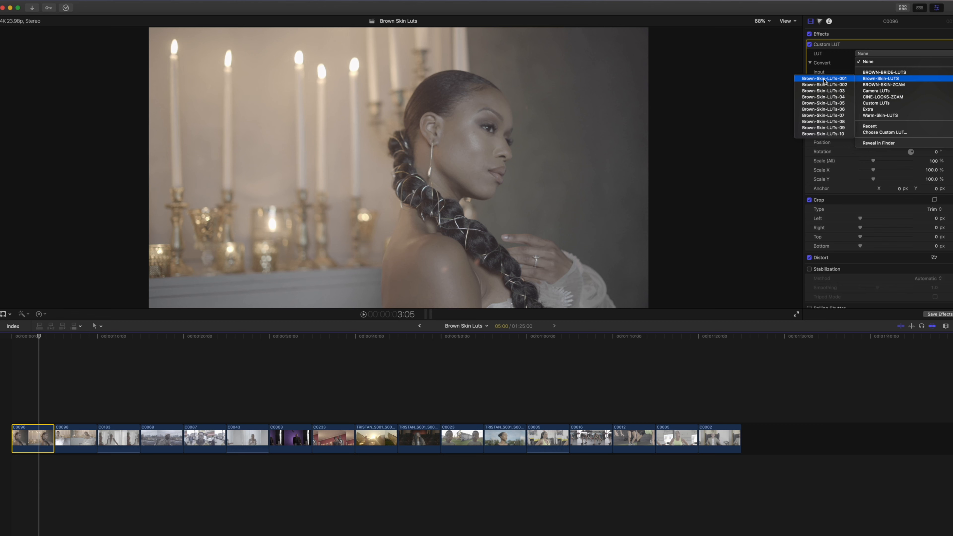
pyautogui.click(824, 79)
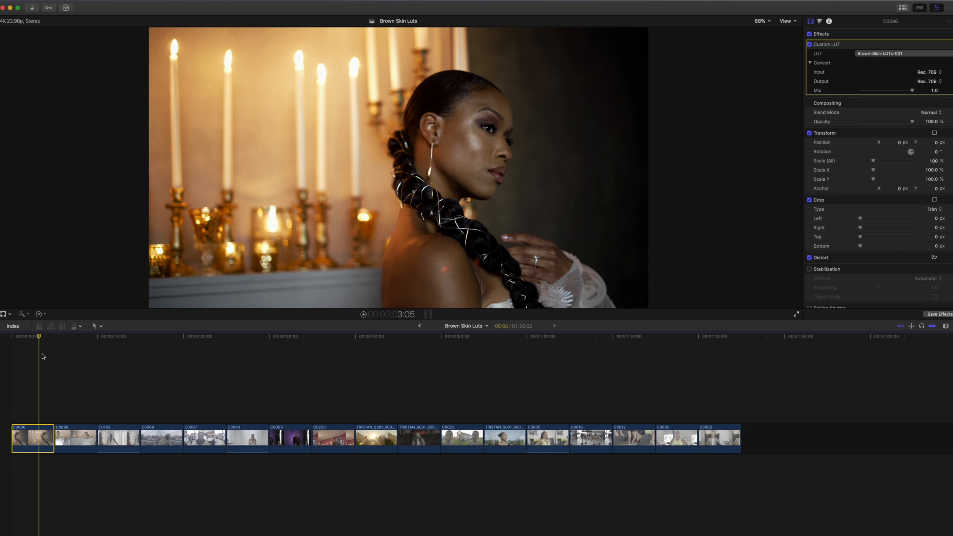
# - Set the Custom LUT of the second clip, C0098, to Brown-Skin-LUTs-001
pyautogui.click(80, 440)
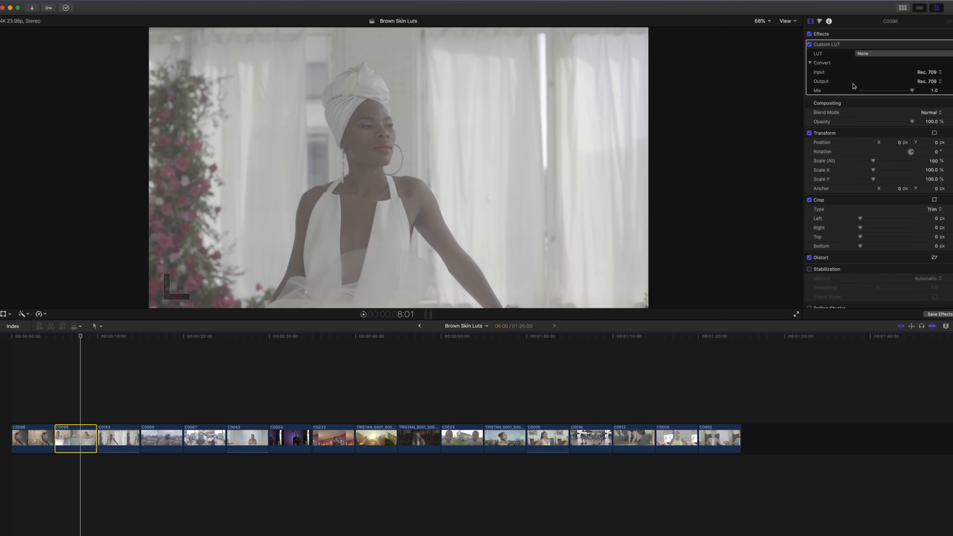
pyautogui.click(901, 54)
pyautogui.moveTo(877, 78)
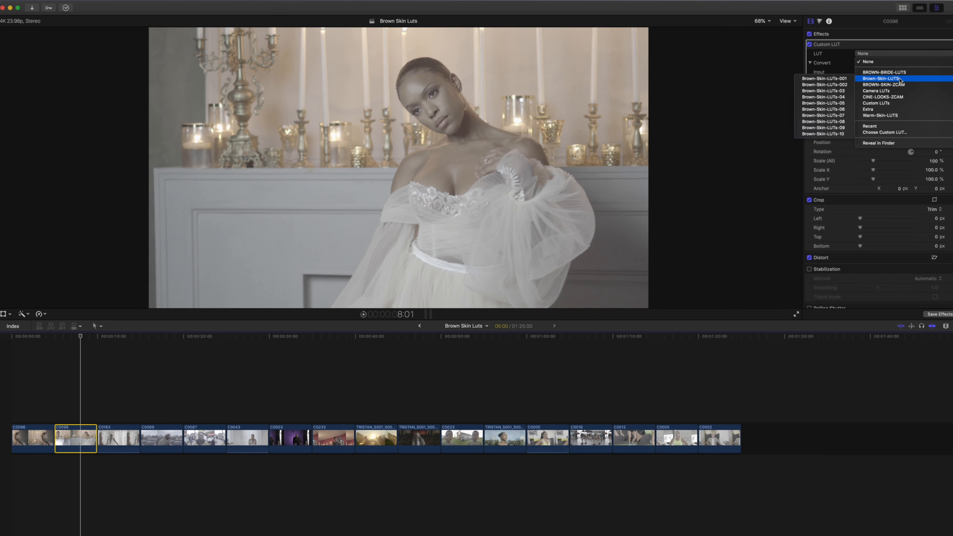
pyautogui.click(842, 79)
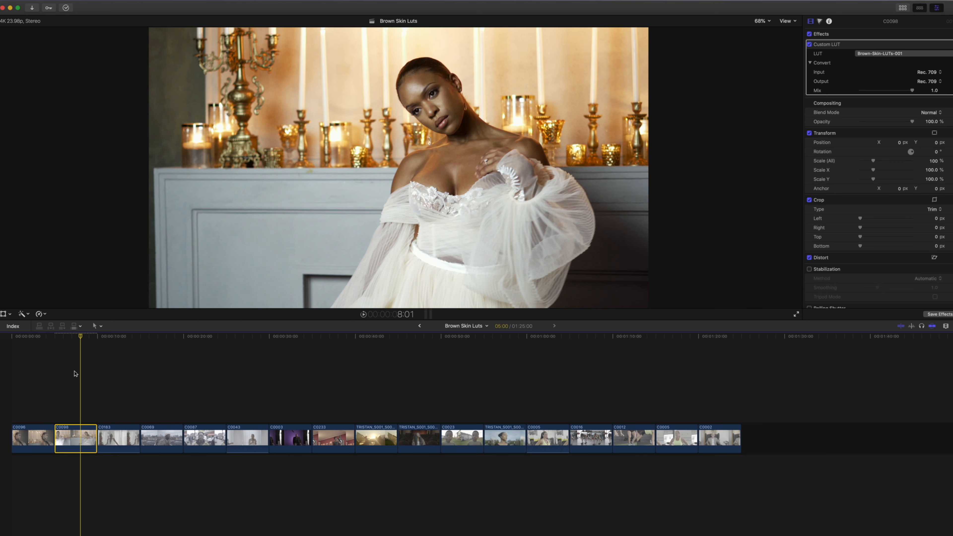
# - Brighten the midtones and slightly darken the shadows of clip C0096 with the color wheels, then compare with the correction off and on
pyautogui.click(36, 376)
pyautogui.click(40, 444)
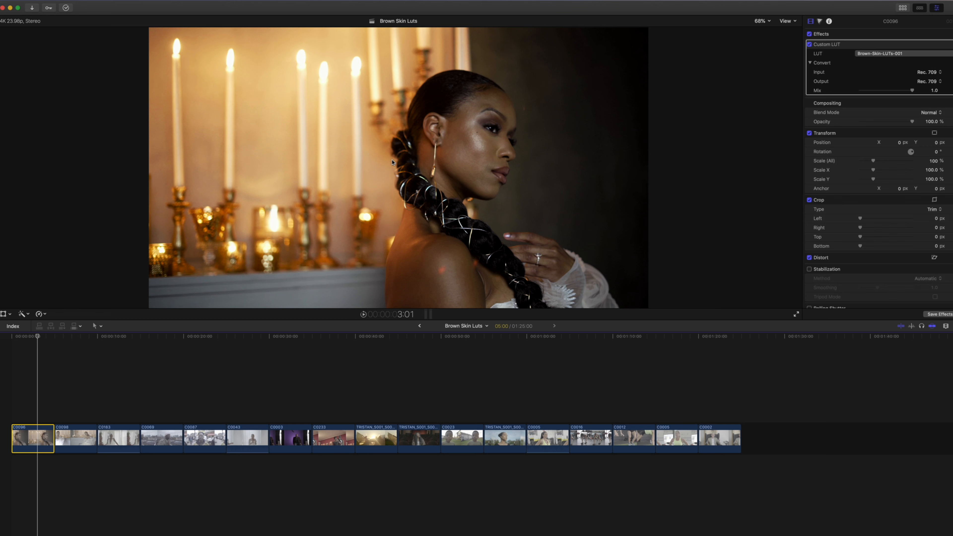
pyautogui.click(819, 22)
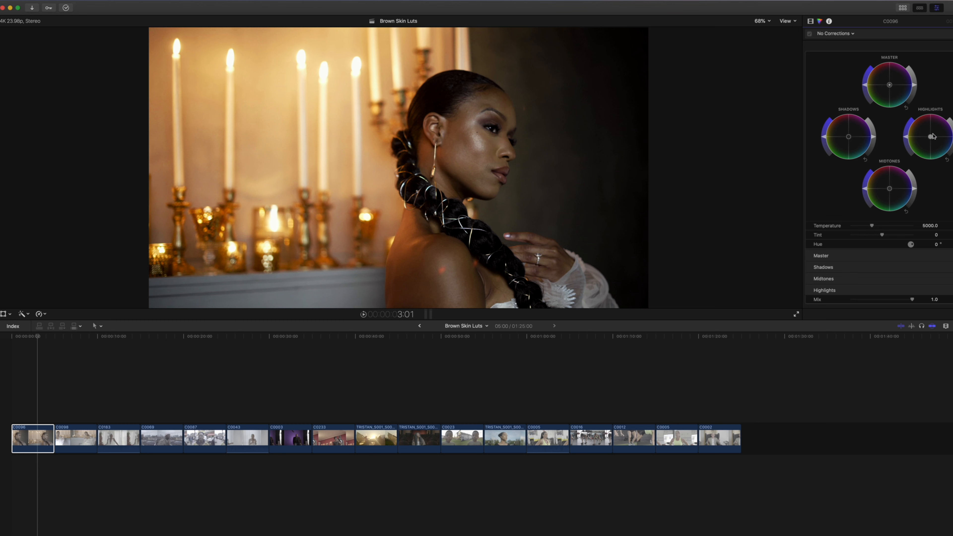
pyautogui.moveTo(874, 140); pyautogui.dragTo(874, 125)
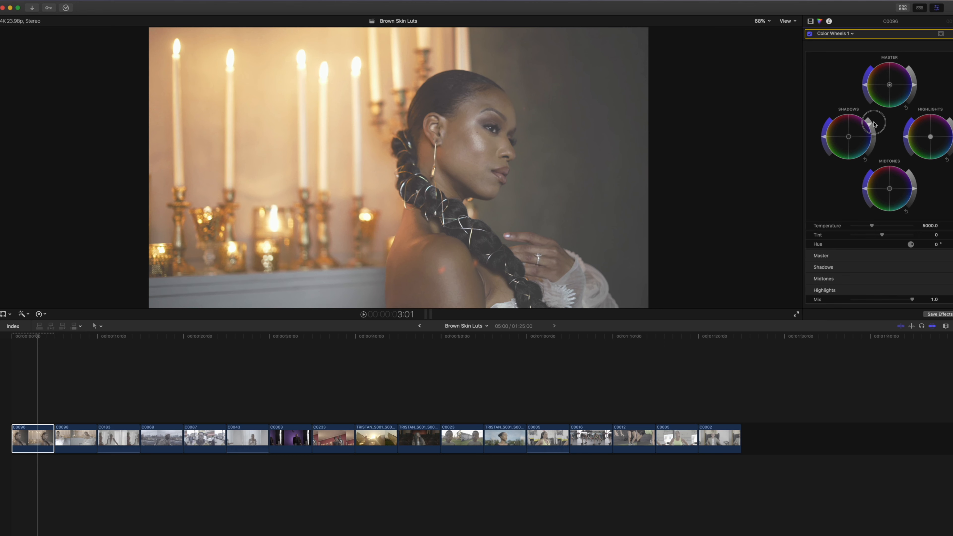
pyautogui.moveTo(875, 125); pyautogui.dragTo(874, 138)
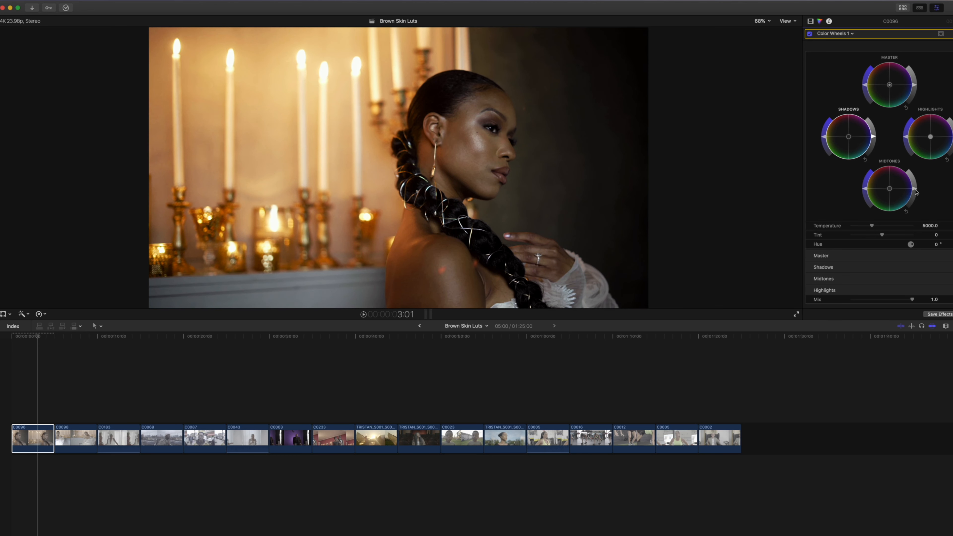
pyautogui.moveTo(916, 189); pyautogui.dragTo(915, 181)
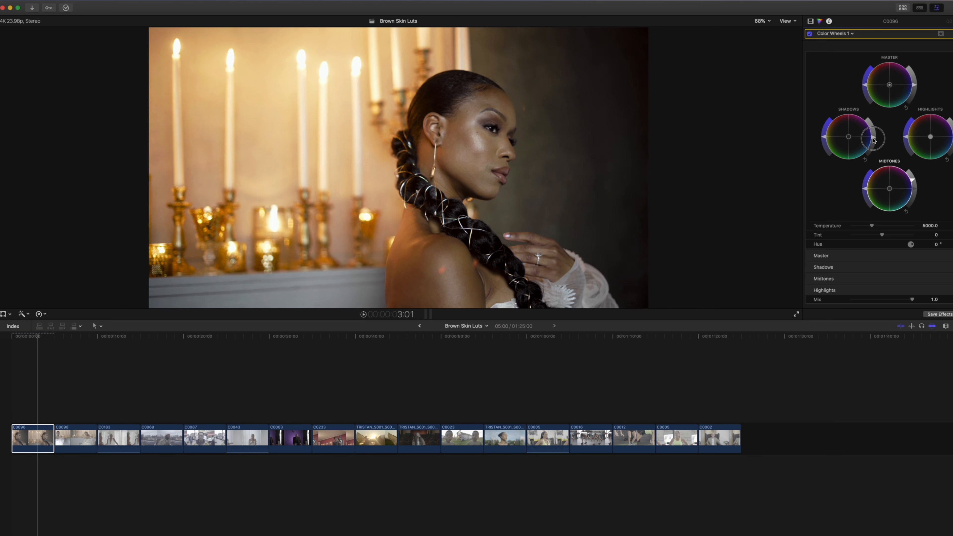
pyautogui.moveTo(872, 139); pyautogui.dragTo(873, 141)
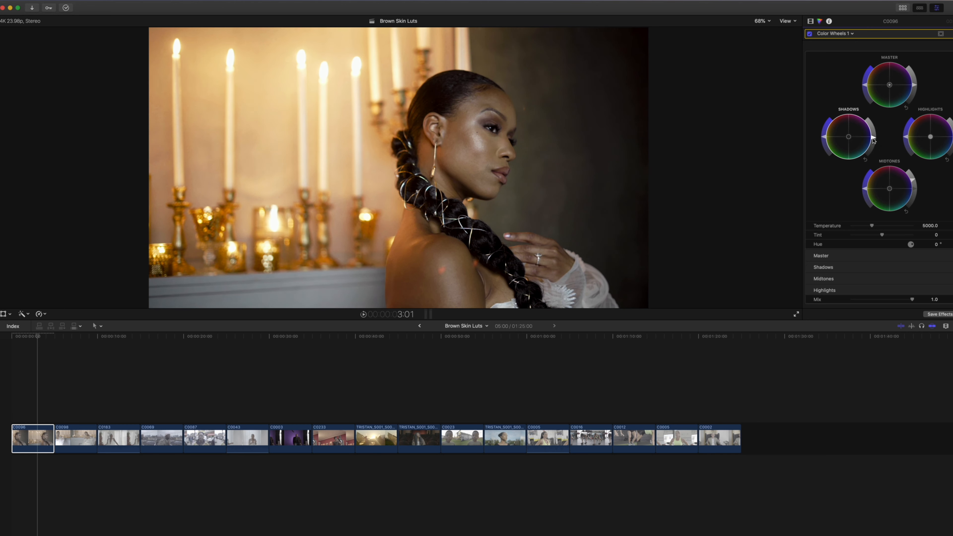
pyautogui.click(810, 34)
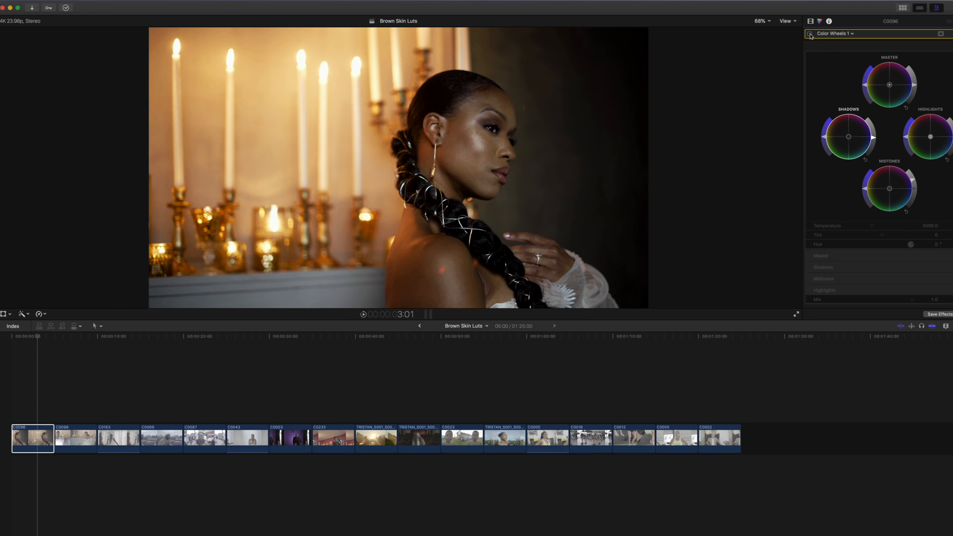
pyautogui.click(809, 34)
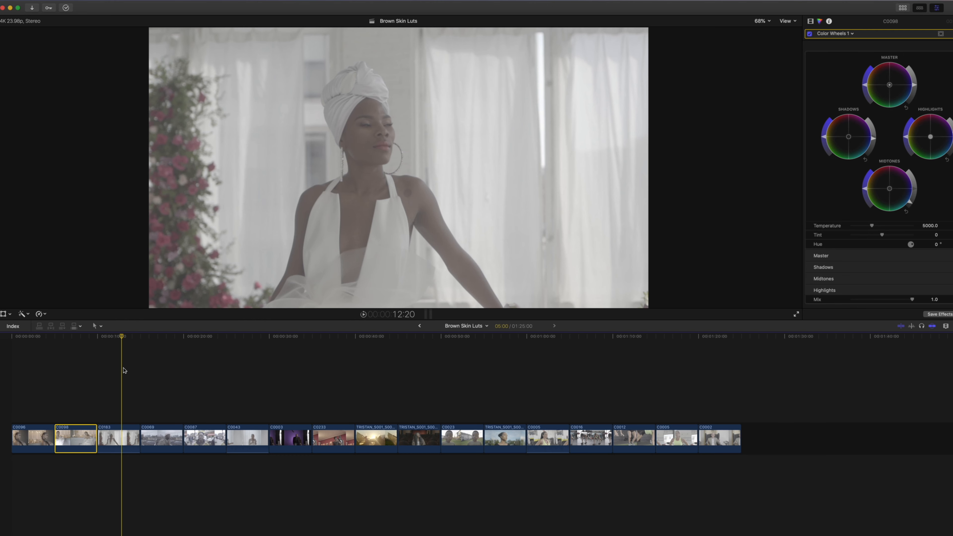
# - Add a Color Board correction to clip C0183 and select its highlights color control
pyautogui.click(120, 370)
pyautogui.click(124, 440)
pyautogui.click(124, 441)
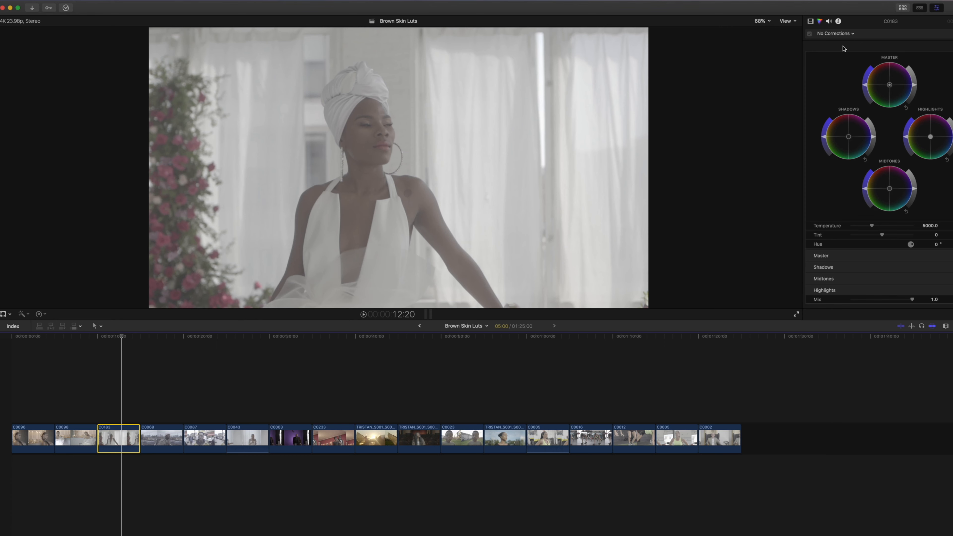
pyautogui.click(842, 34)
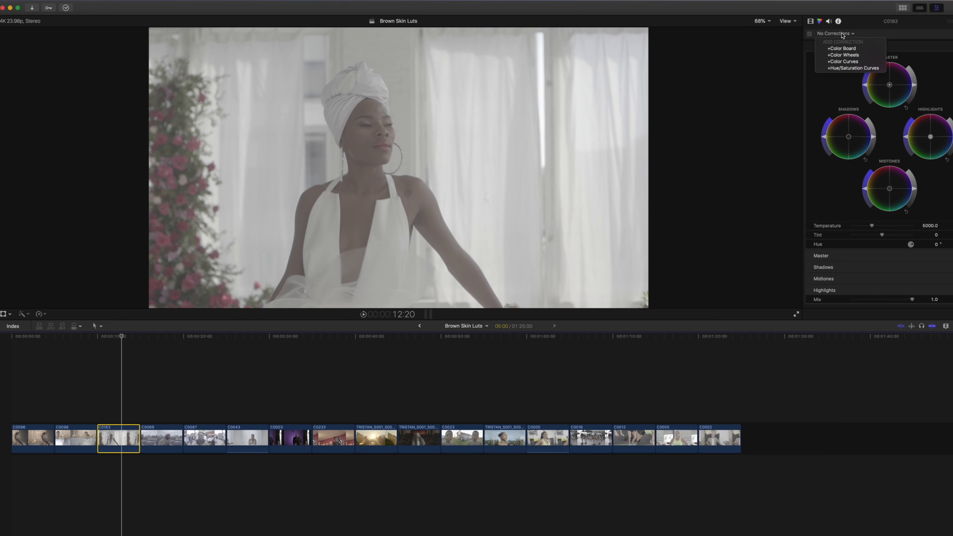
pyautogui.click(853, 49)
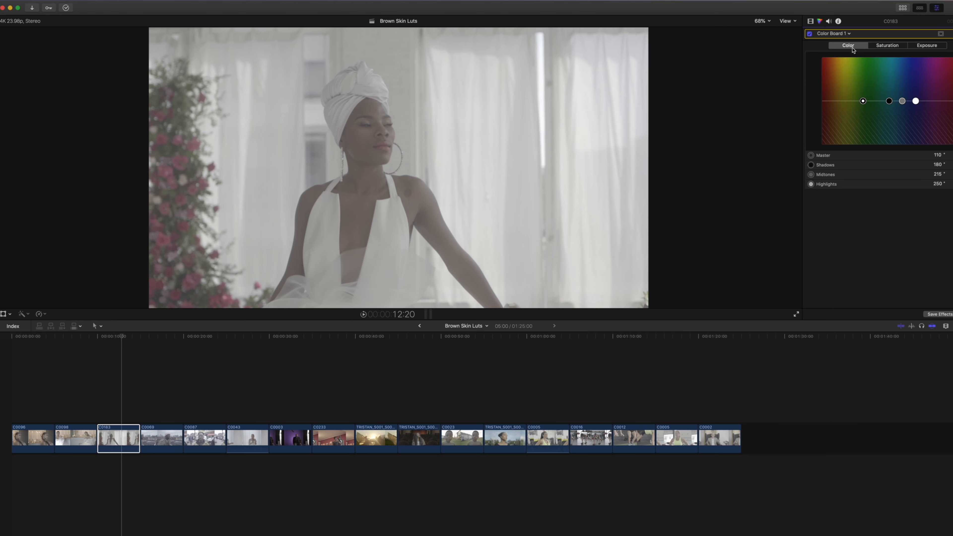
pyautogui.click(840, 34)
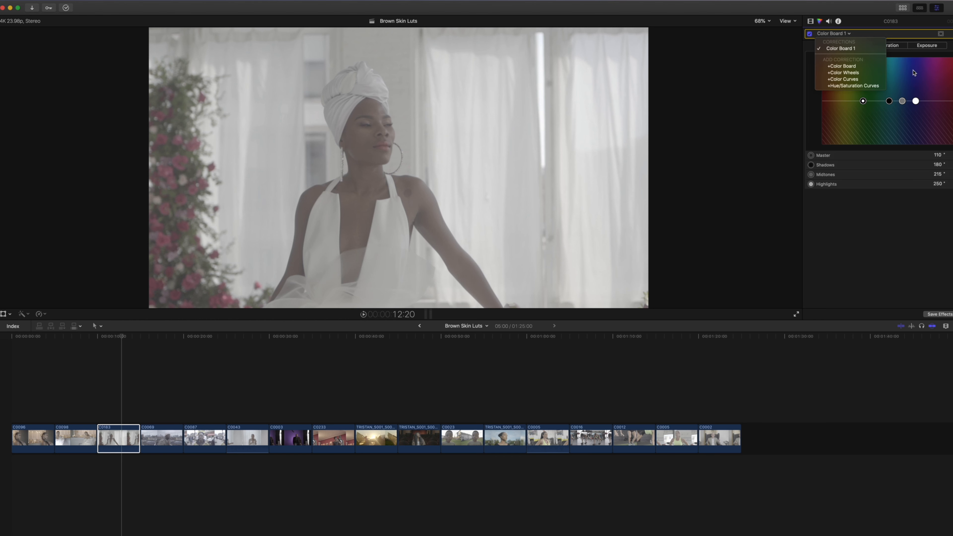
pyautogui.press('Escape')
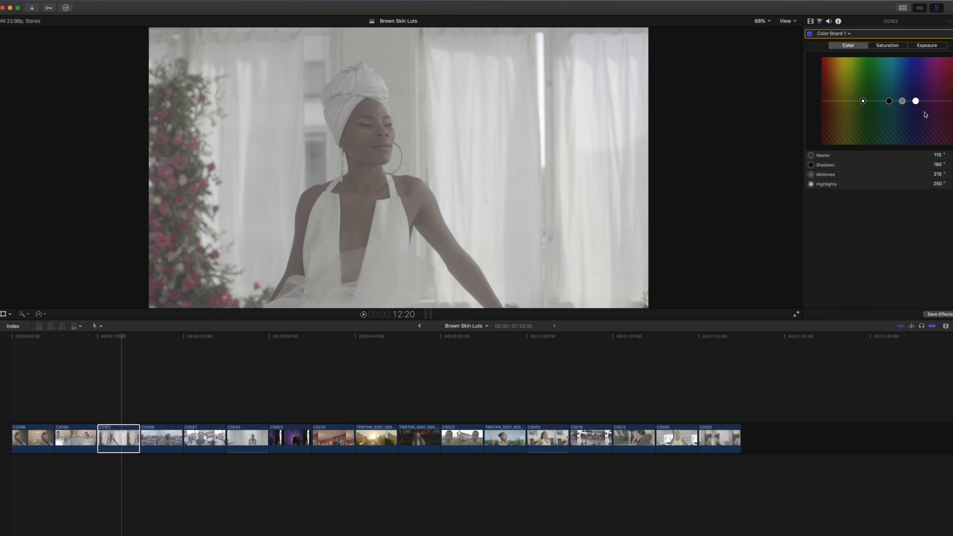
pyautogui.click(916, 101)
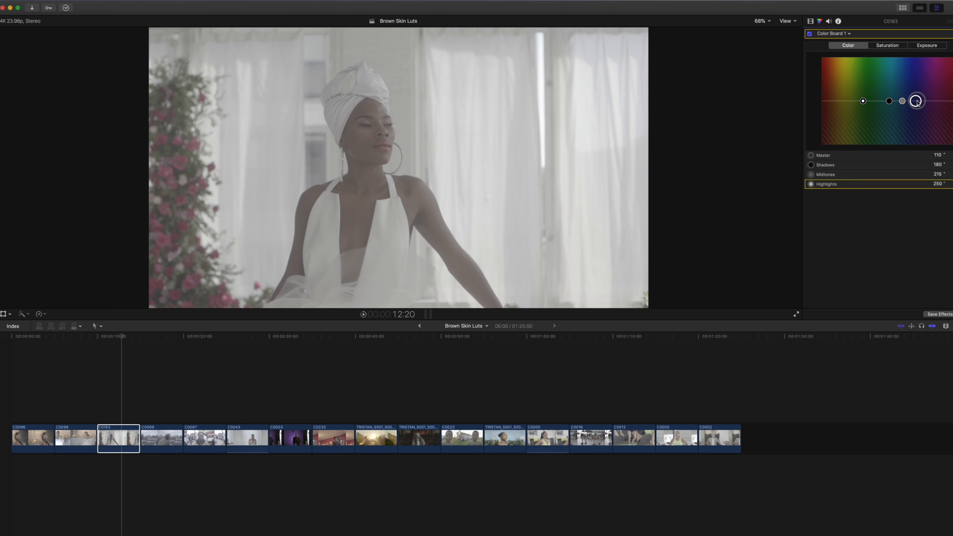
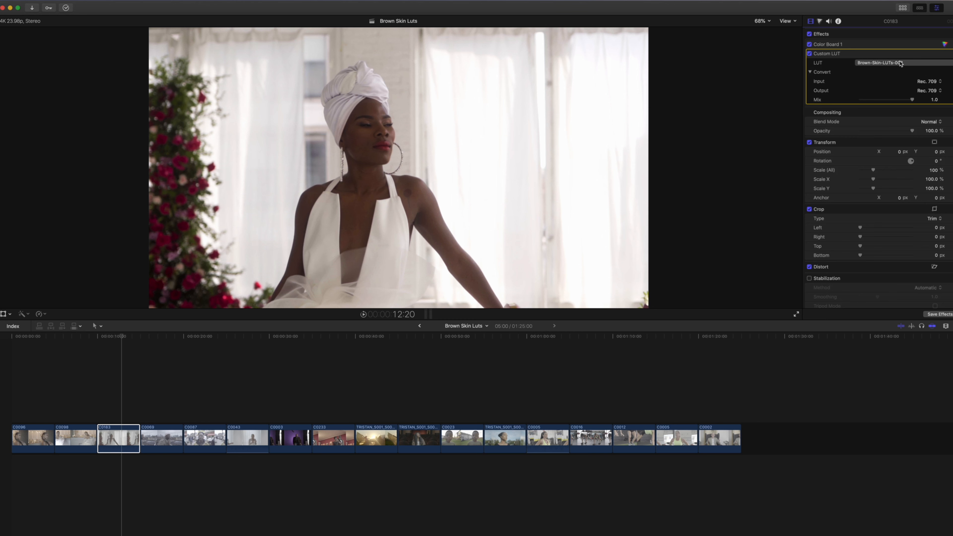
# - Change the Custom LUT of clip C0183 to Brown-Skin-LUTs-03
pyautogui.click(900, 63)
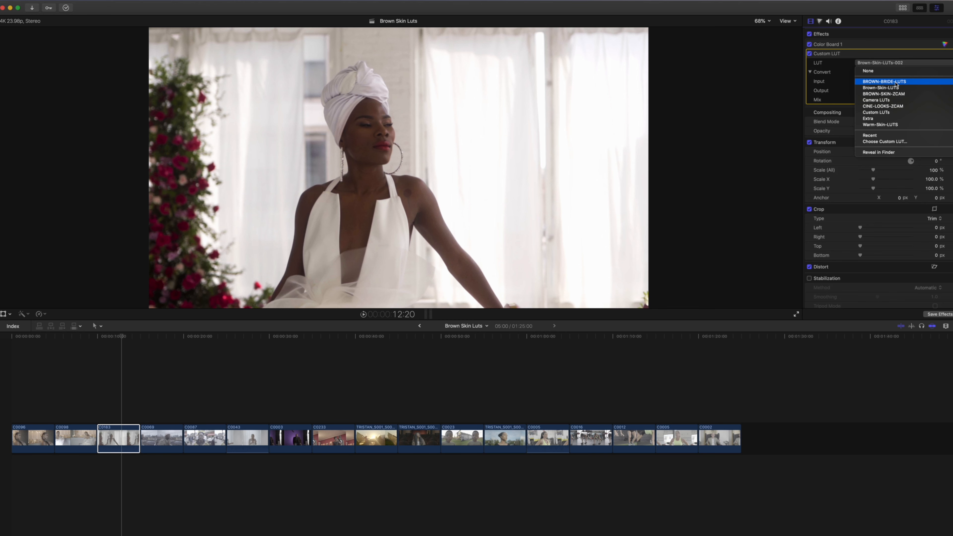
pyautogui.moveTo(896, 88)
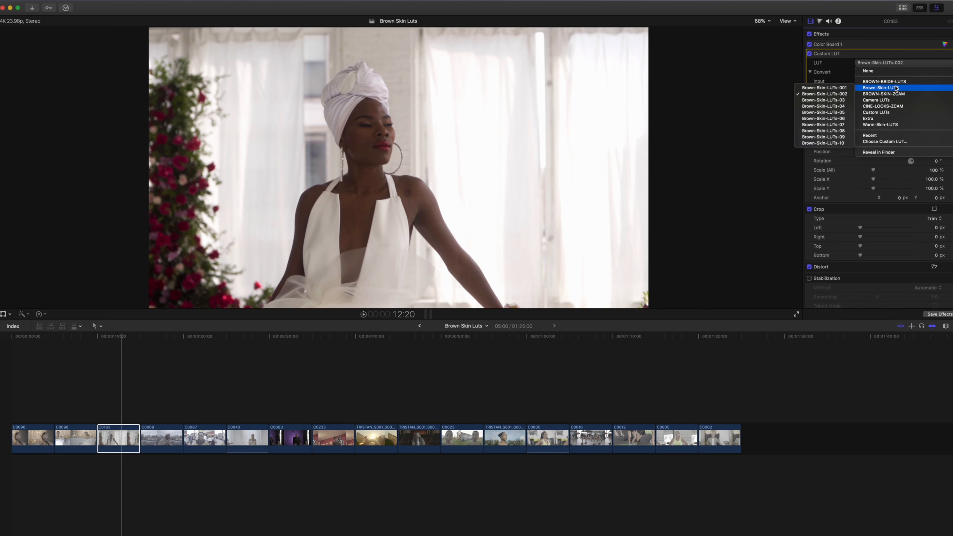
pyautogui.click(835, 100)
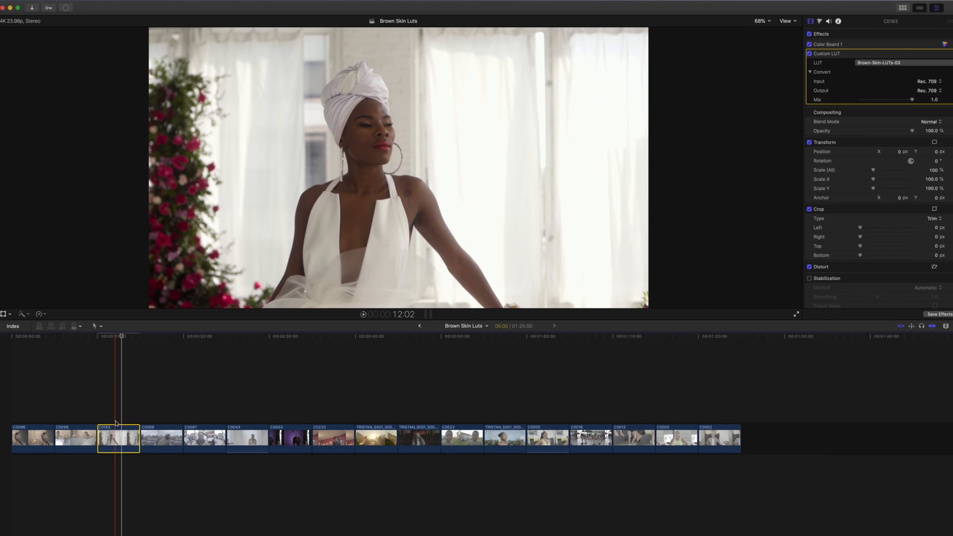
# - Set the Custom LUT of the rooftop clip C0069 to Brown-Skin-LUTs-04
pyautogui.click(161, 436)
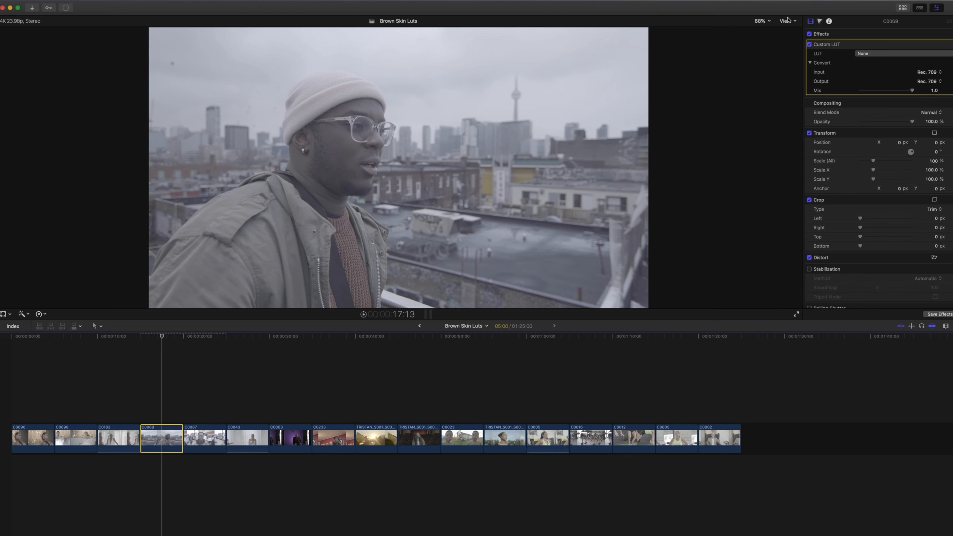
pyautogui.click(901, 54)
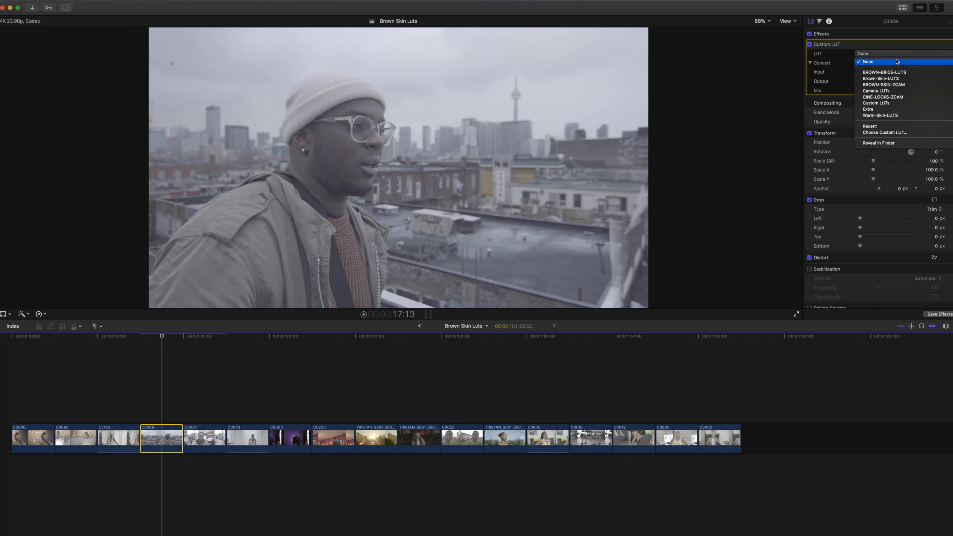
pyautogui.moveTo(865, 80)
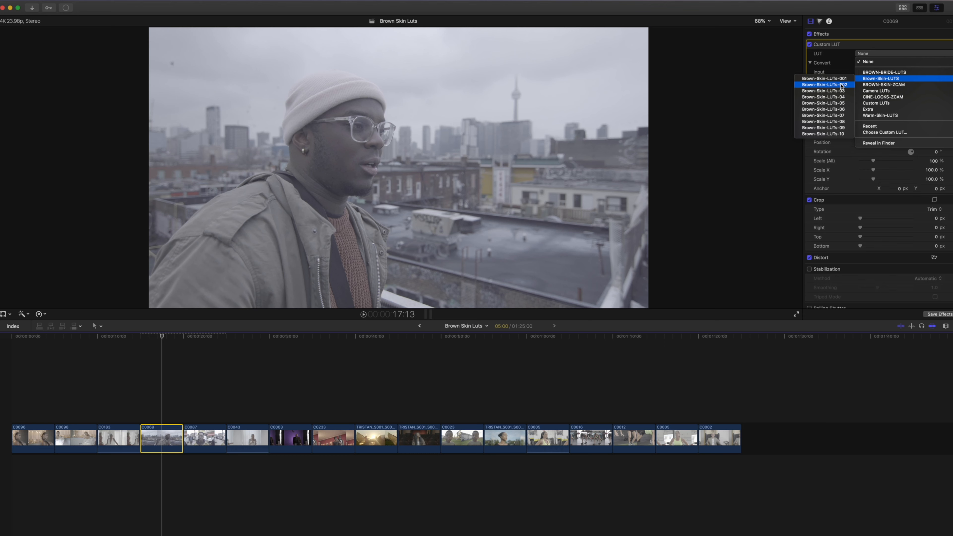
pyautogui.click(838, 98)
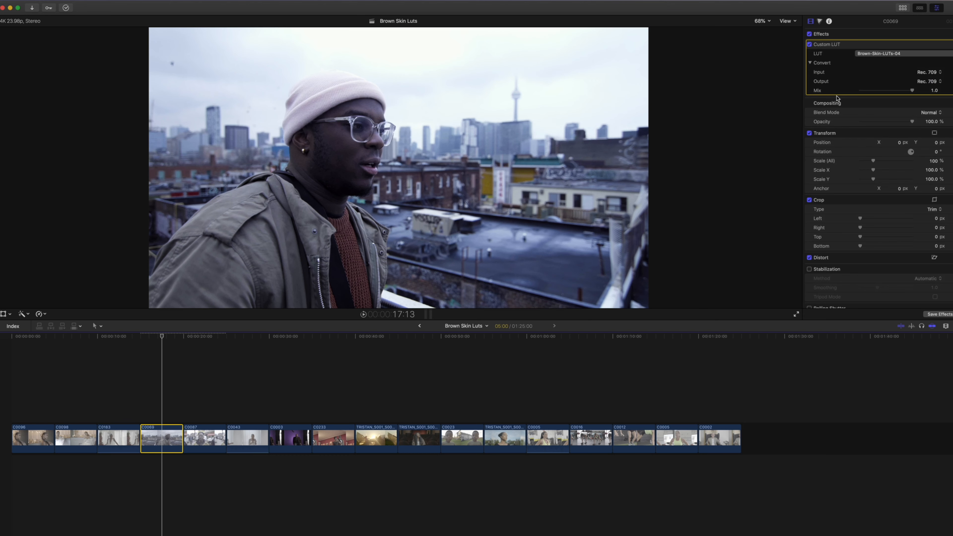
# - Warm clip C0069 on the Color Board by reducing blue in the midtones at 225° and highlights at 236°, then compare the correction off and on
pyautogui.press('super+6')
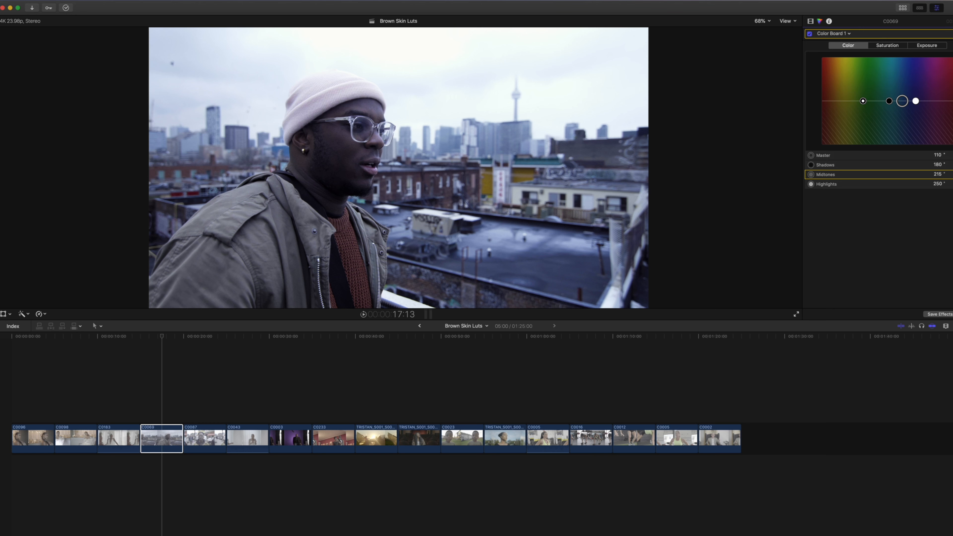
pyautogui.click(903, 102)
pyautogui.moveTo(903, 102); pyautogui.dragTo(906, 117)
pyautogui.moveTo(908, 115); pyautogui.dragTo(911, 103)
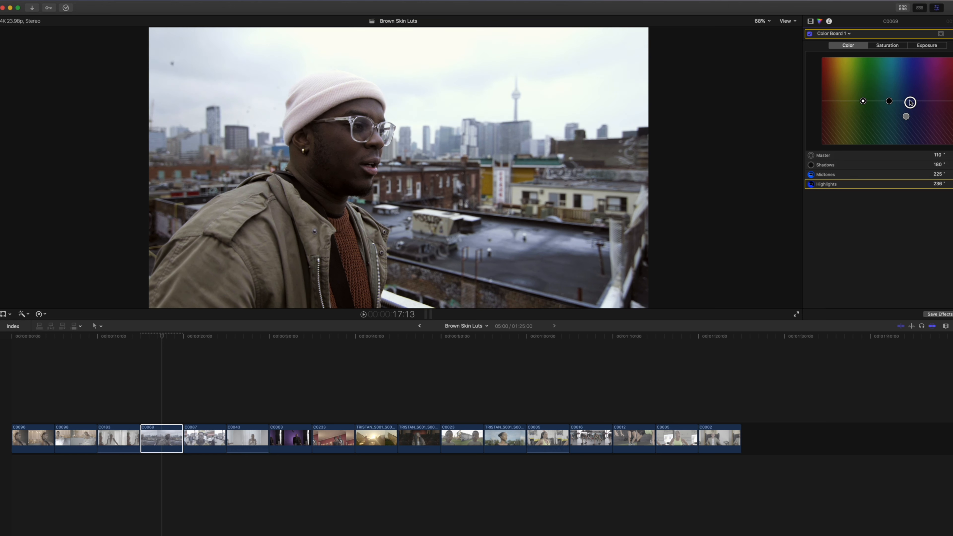
pyautogui.click(809, 34)
pyautogui.click(810, 34)
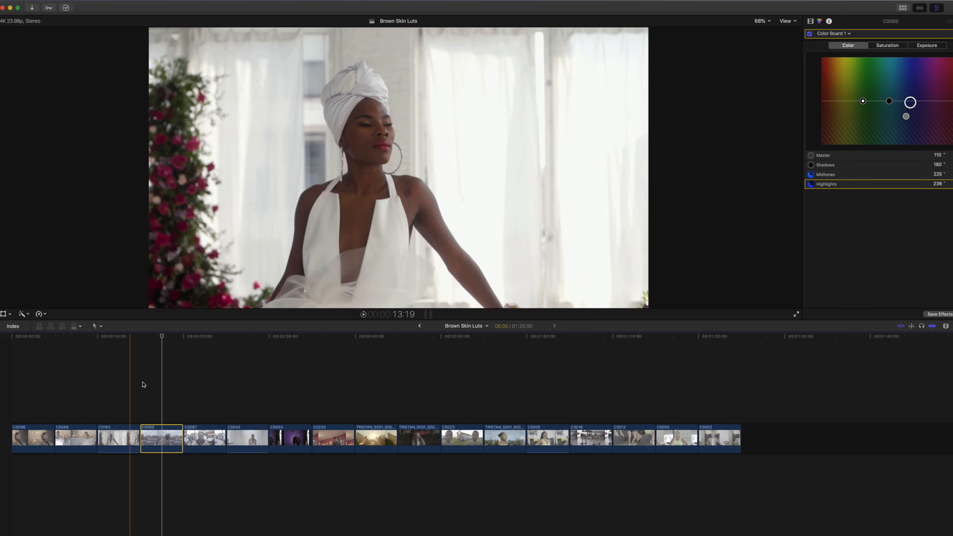
# - Set the Custom LUT of the veiled bride clip C0043 to Brown-Skin-LUTs-03 and play the clip to review it
pyautogui.press('space')
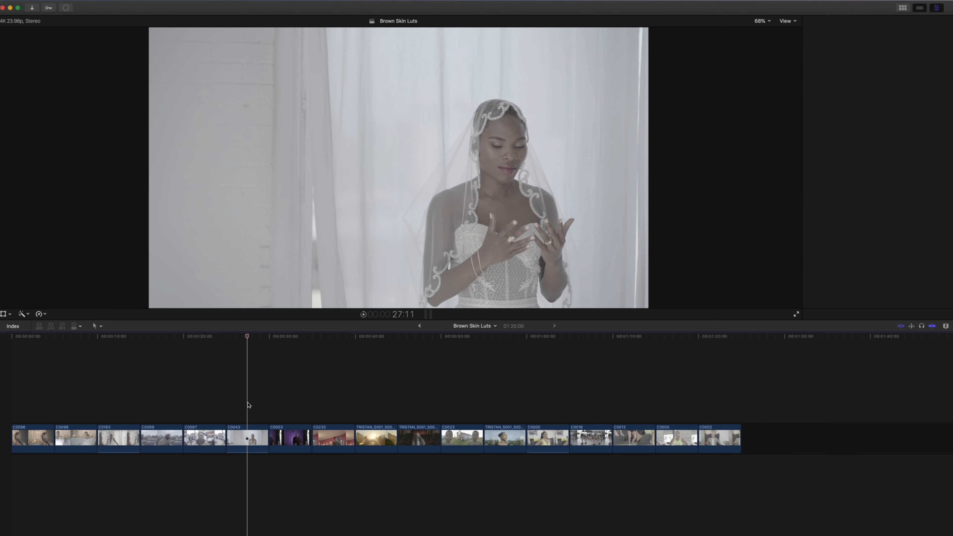
pyautogui.click(250, 436)
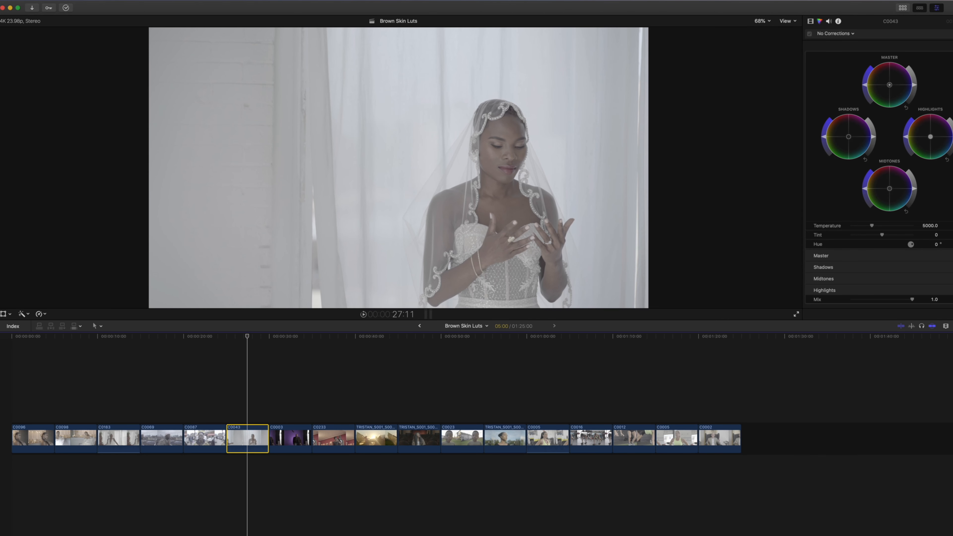
pyautogui.click(810, 21)
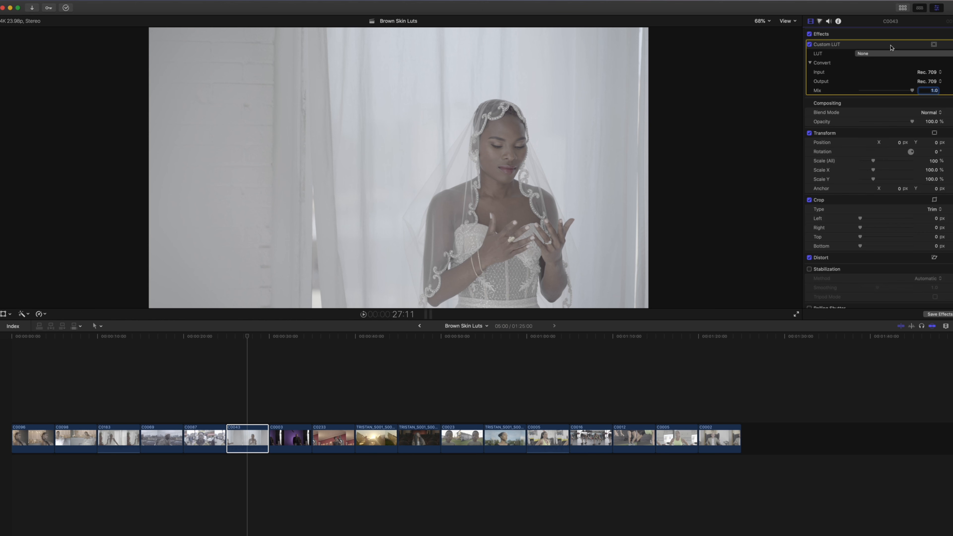
pyautogui.click(864, 53)
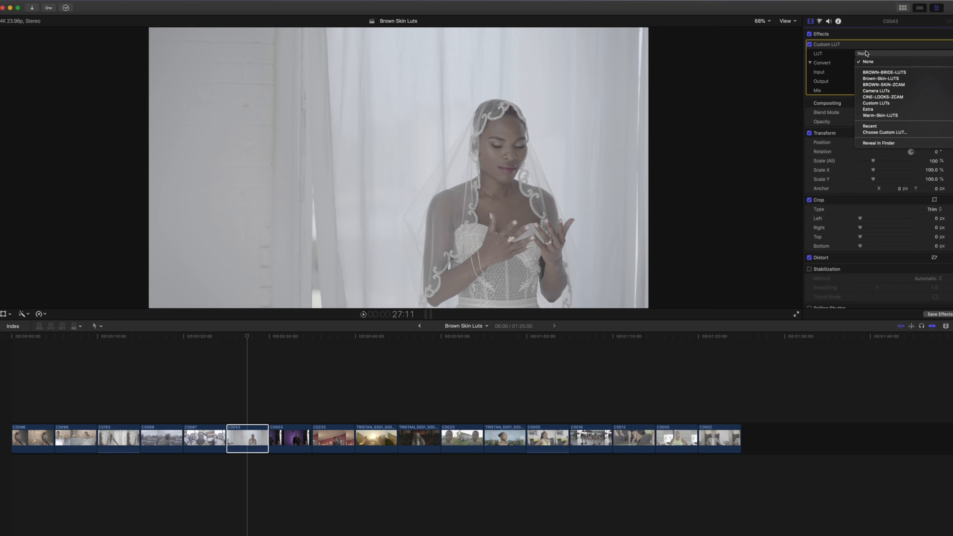
pyautogui.moveTo(894, 79)
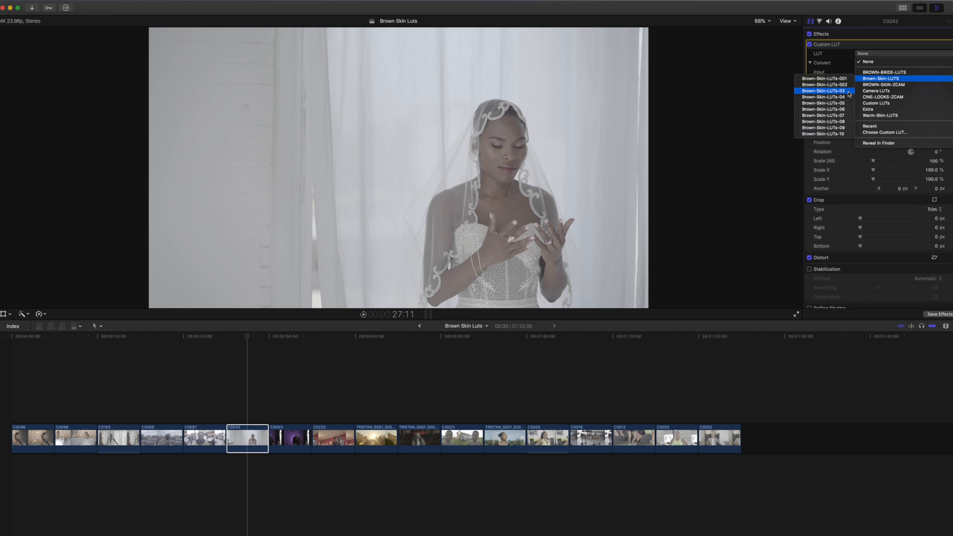
pyautogui.click(825, 91)
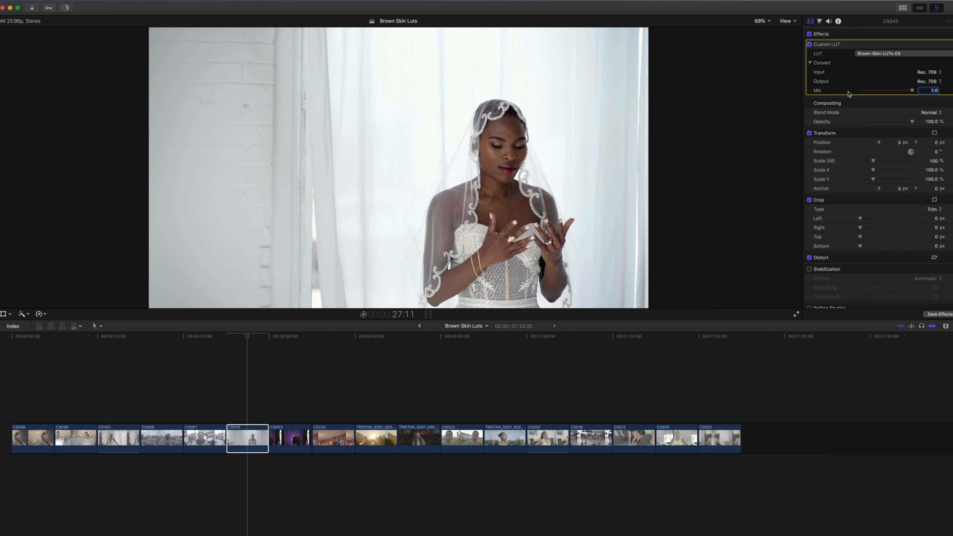
pyautogui.press('space')
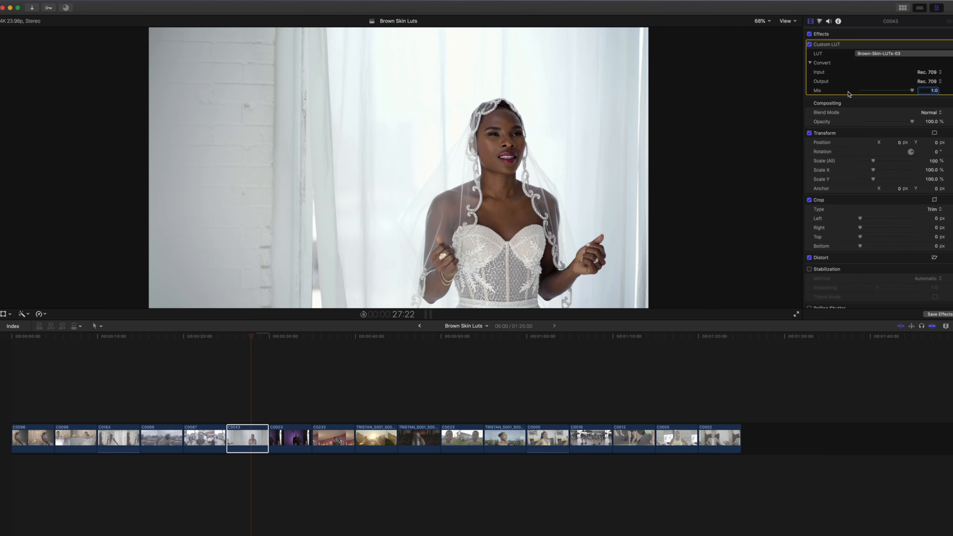
pyautogui.click(240, 336)
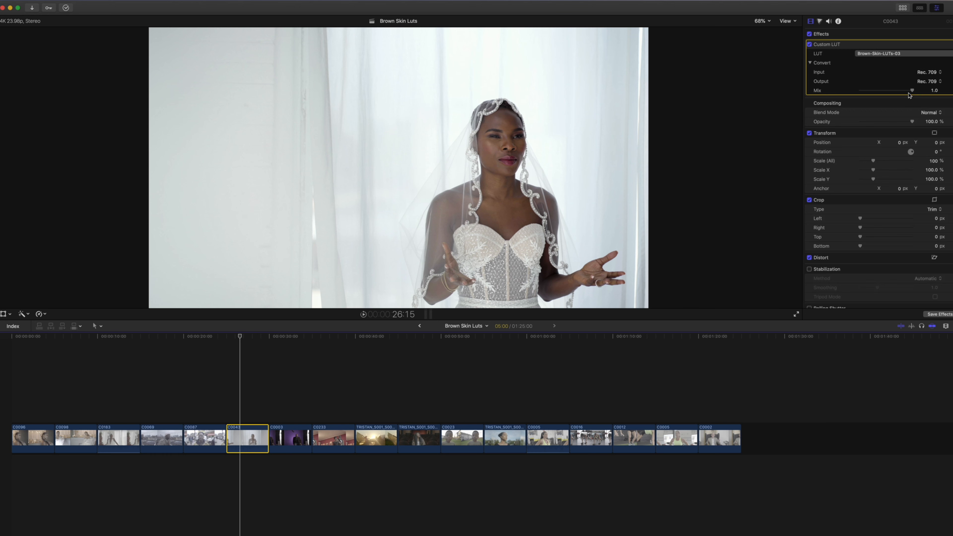
# - Test the Custom LUT mix of clip C0043 down to 0, then settle it at 0.77
pyautogui.moveTo(911, 90)
pyautogui.mouseDown()
pyautogui.moveTo(861, 90)
pyautogui.moveTo(916, 95)
pyautogui.mouseUp()
pyautogui.moveTo(916, 95); pyautogui.dragTo(888, 93)
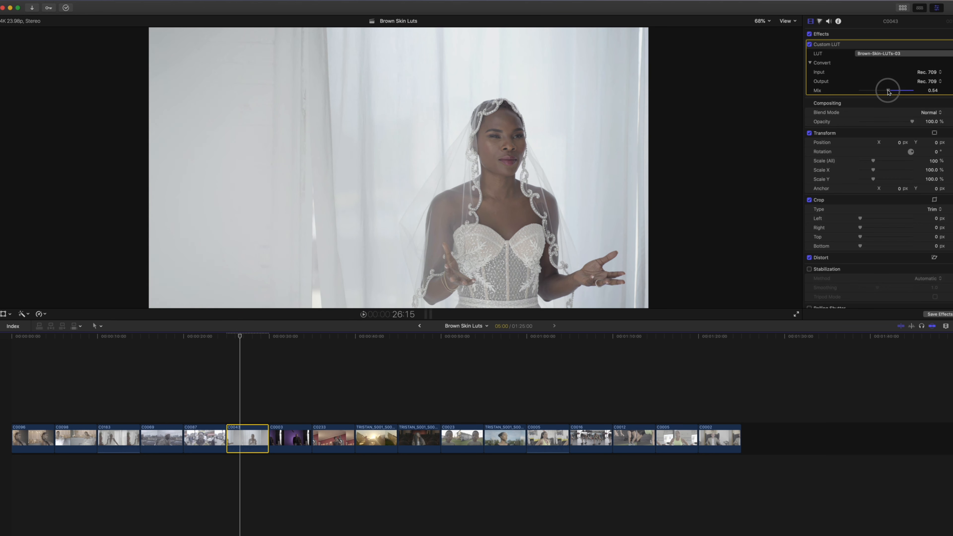
pyautogui.moveTo(888, 92); pyautogui.dragTo(859, 91)
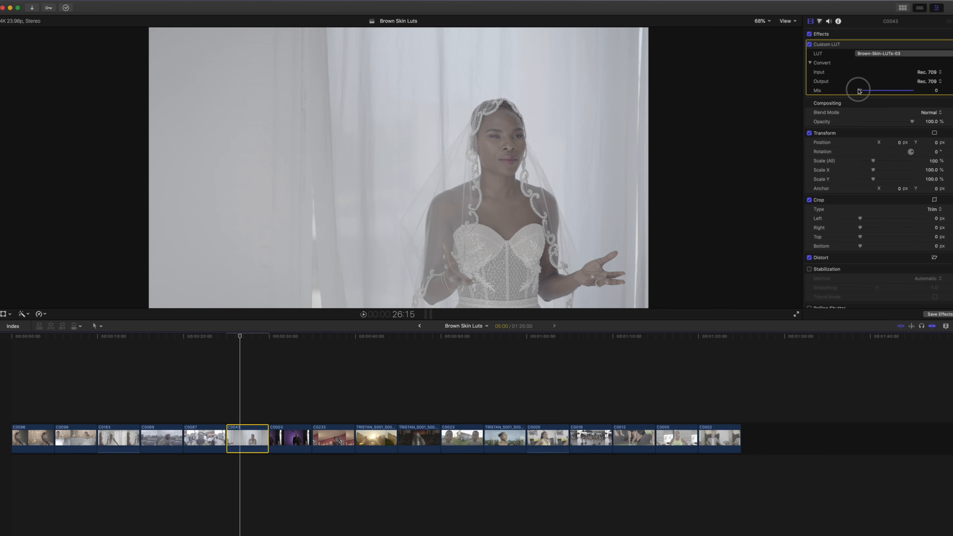
pyautogui.moveTo(859, 92); pyautogui.dragTo(900, 94)
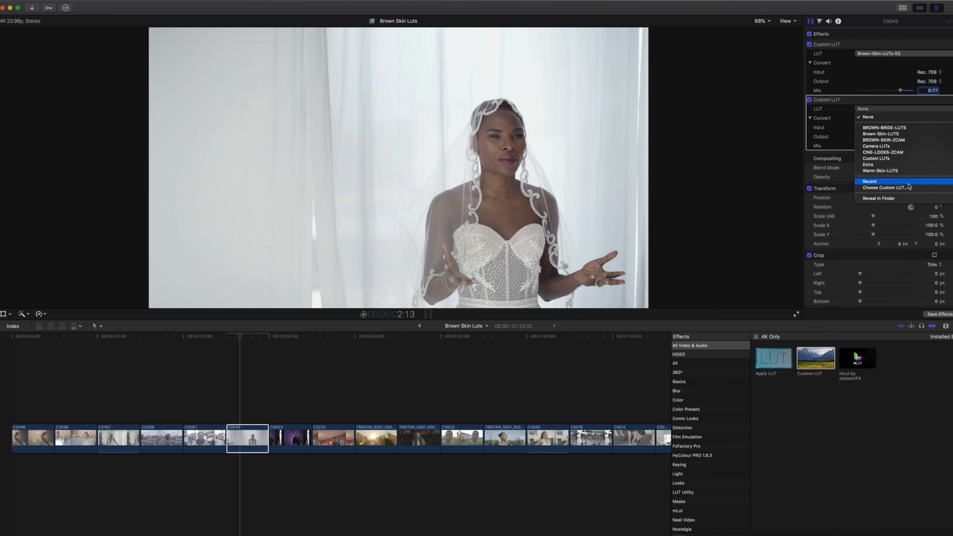
# - Set the second Custom LUT of clip C0043 to Warm-Skin-LUTs-001 with a mix of 0.58
pyautogui.moveTo(904, 170)
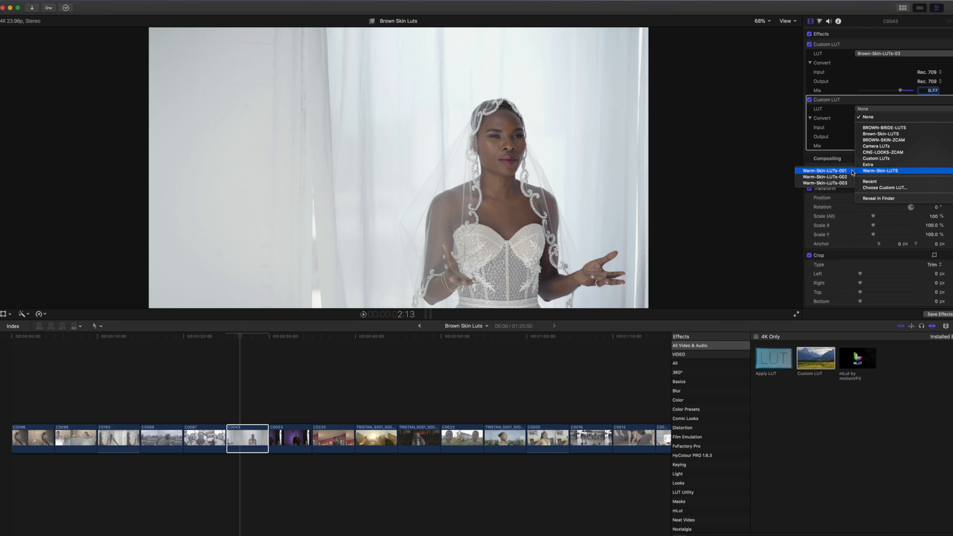
pyautogui.click(842, 172)
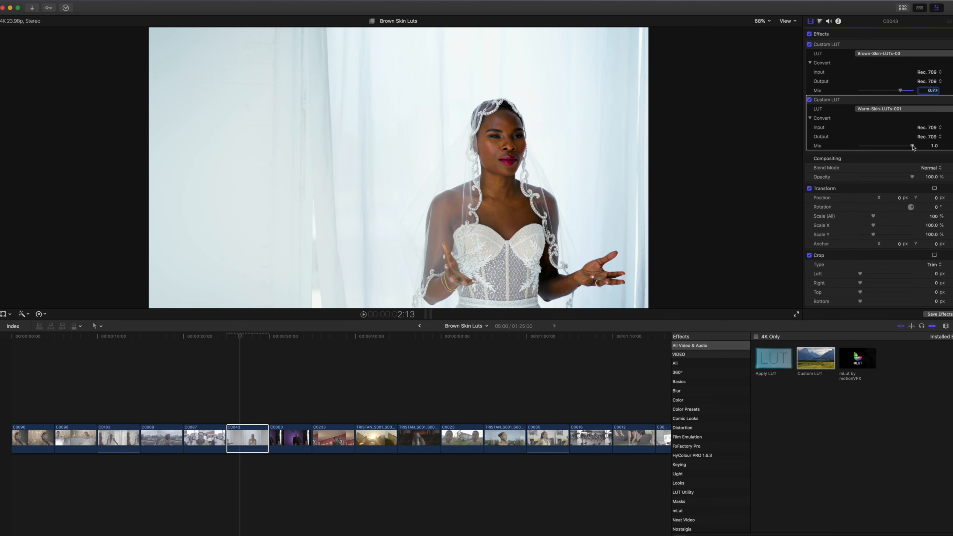
pyautogui.moveTo(912, 147); pyautogui.dragTo(890, 146)
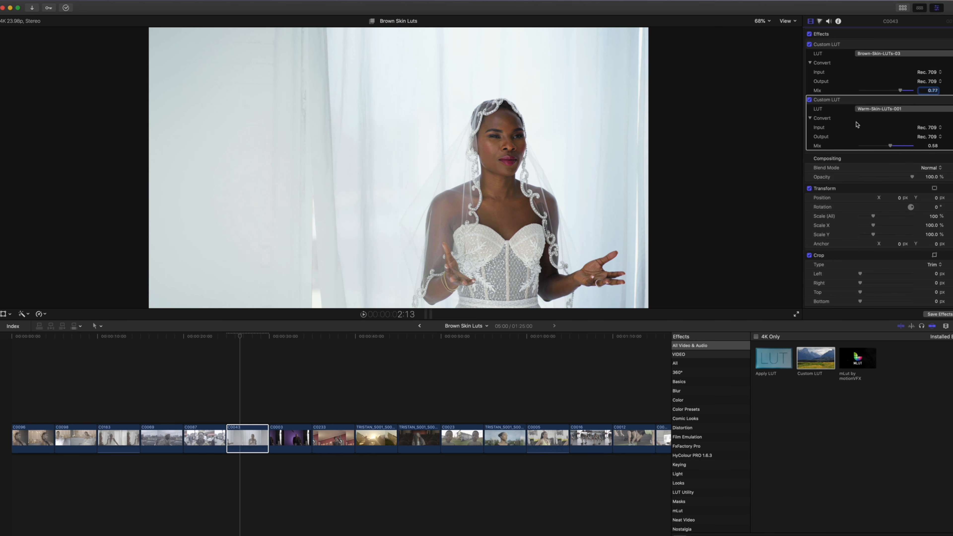
# - Compare clip C0043 with its two Custom LUT effects switched off and back on
pyautogui.click(810, 100)
pyautogui.click(810, 46)
pyautogui.click(809, 45)
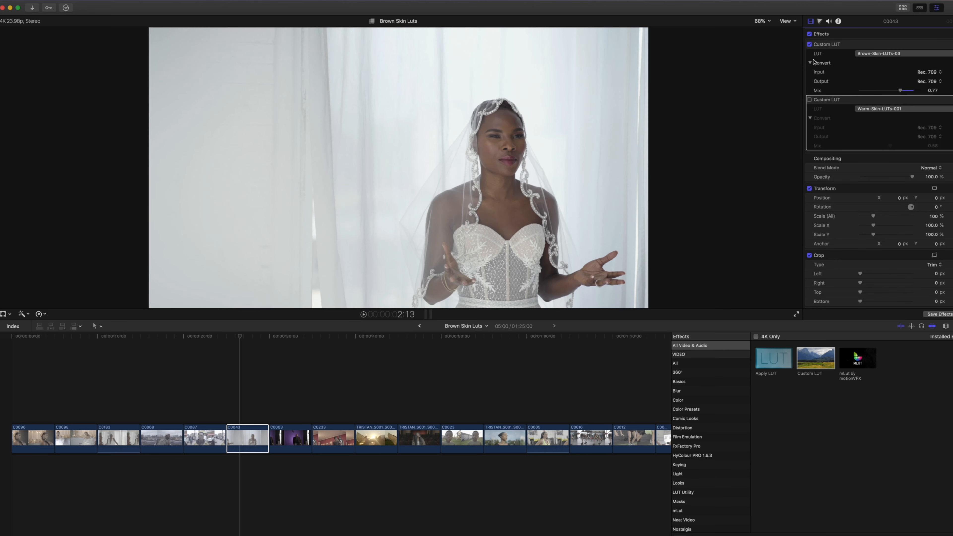
pyautogui.click(810, 100)
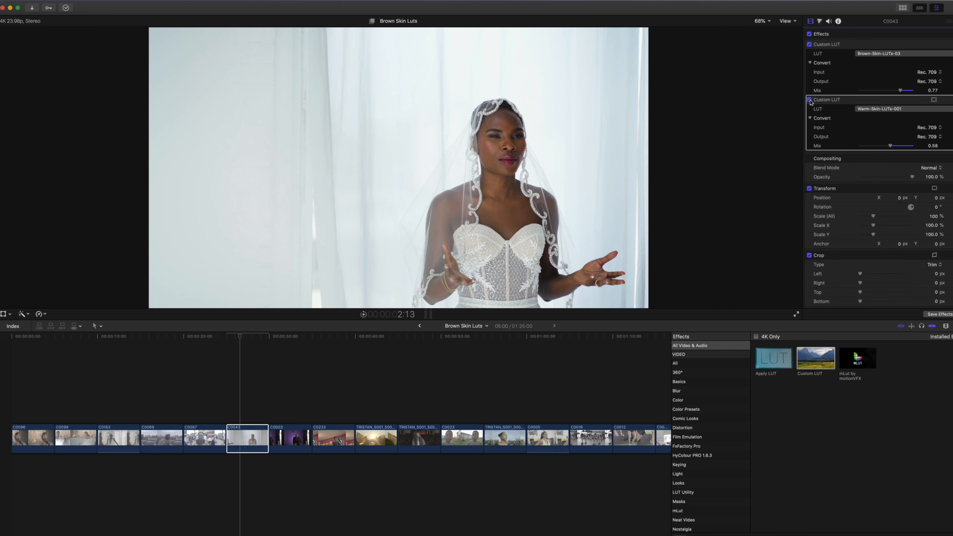
# - Turn off the Warm-Skin LUT on clip C0043 and try the Brown-Skin LUT at a mix of 1.0, undoing that mix change
pyautogui.click(809, 99)
pyautogui.moveTo(899, 91); pyautogui.dragTo(946, 92)
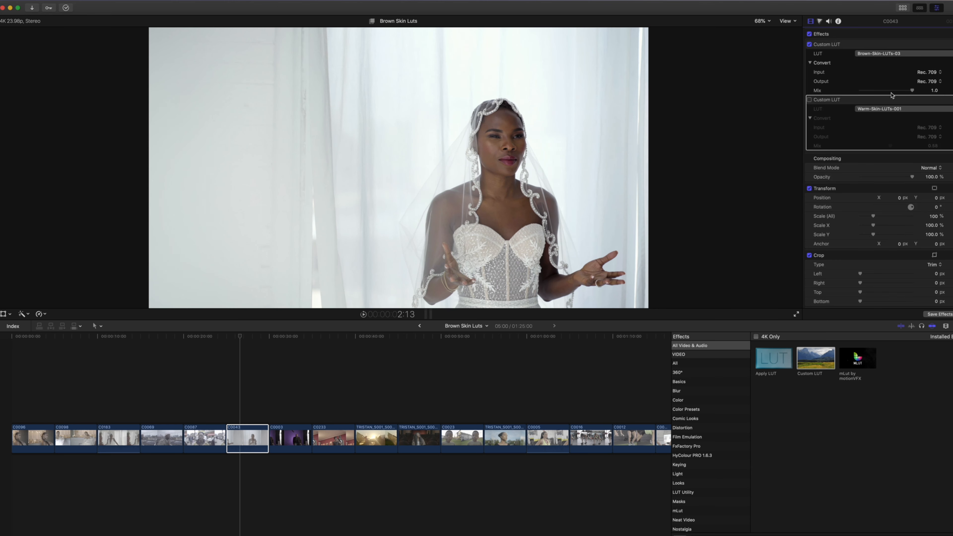
pyautogui.press('super+z')
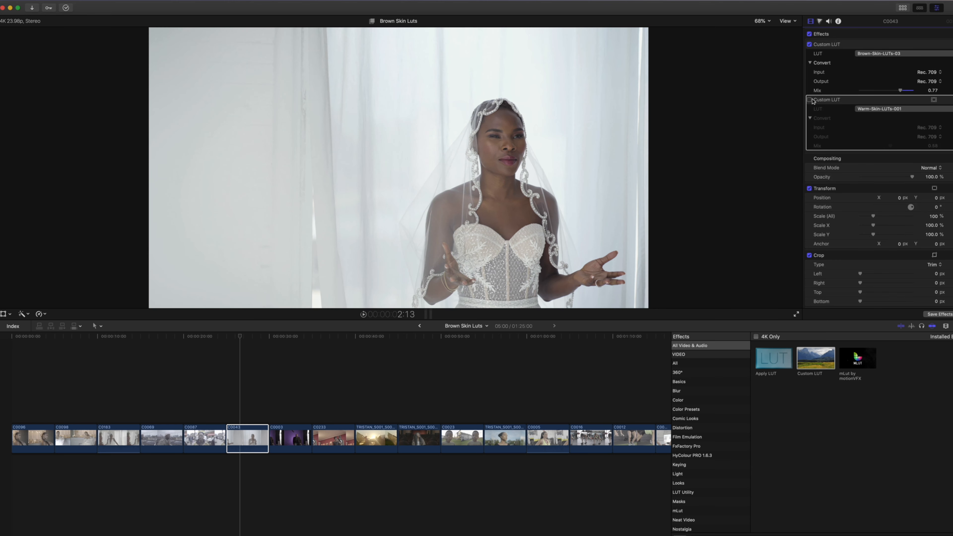
# - Turn the Warm-Skin LUT of clip C0043 back on, lower its mix slightly and raise the Brown-Skin LUT's mix
pyautogui.click(809, 100)
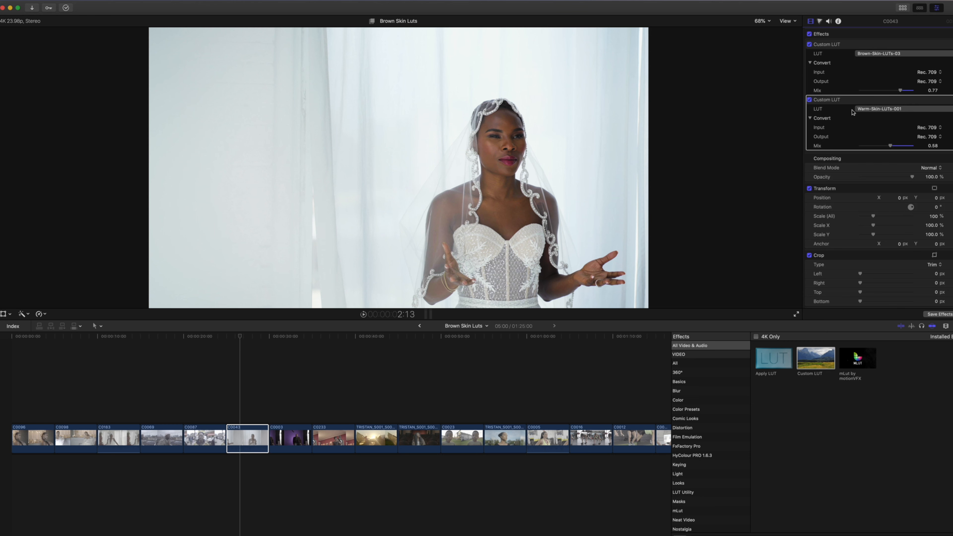
pyautogui.moveTo(892, 148)
pyautogui.mouseDown()
pyautogui.moveTo(867, 146)
pyautogui.moveTo(876, 146)
pyautogui.mouseUp()
pyautogui.moveTo(899, 90)
pyautogui.mouseDown()
pyautogui.moveTo(910, 92)
pyautogui.moveTo(886, 92)
pyautogui.moveTo(911, 93)
pyautogui.moveTo(877, 93)
pyautogui.moveTo(908, 94)
pyautogui.mouseUp()
# - Set the Custom LUT of clip C0003 to Brown-Skin-LUTs-001 with a mix of 0.5
pyautogui.click(292, 336)
pyautogui.click(301, 431)
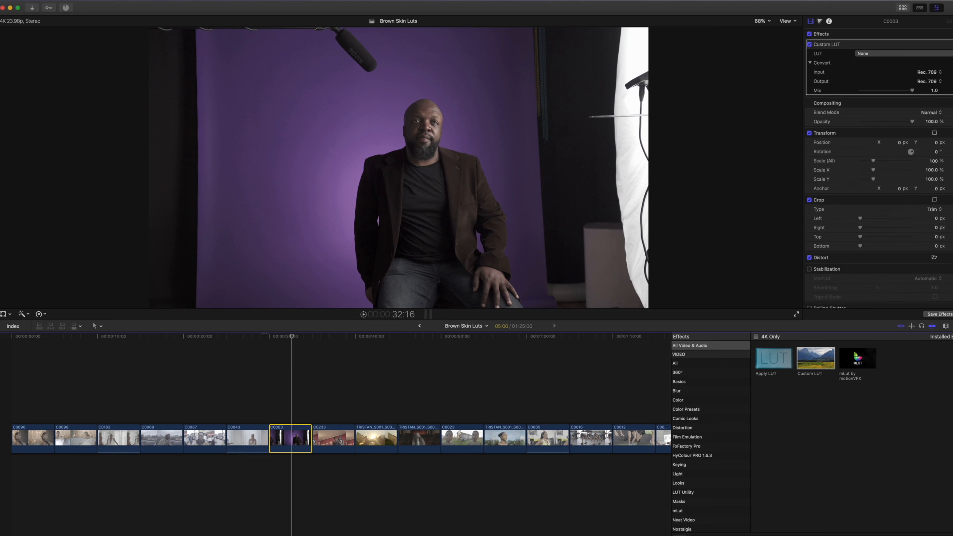
pyautogui.press('super+5')
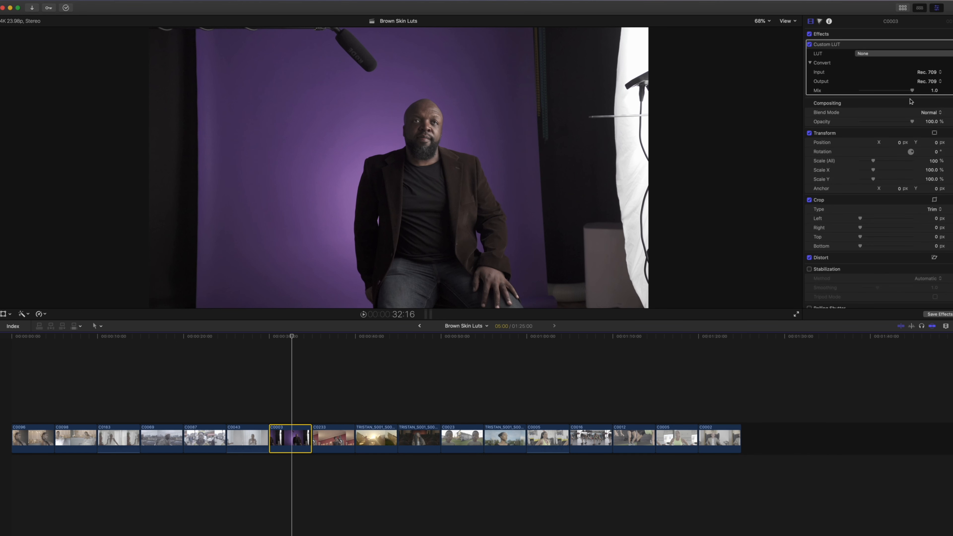
pyautogui.click(912, 54)
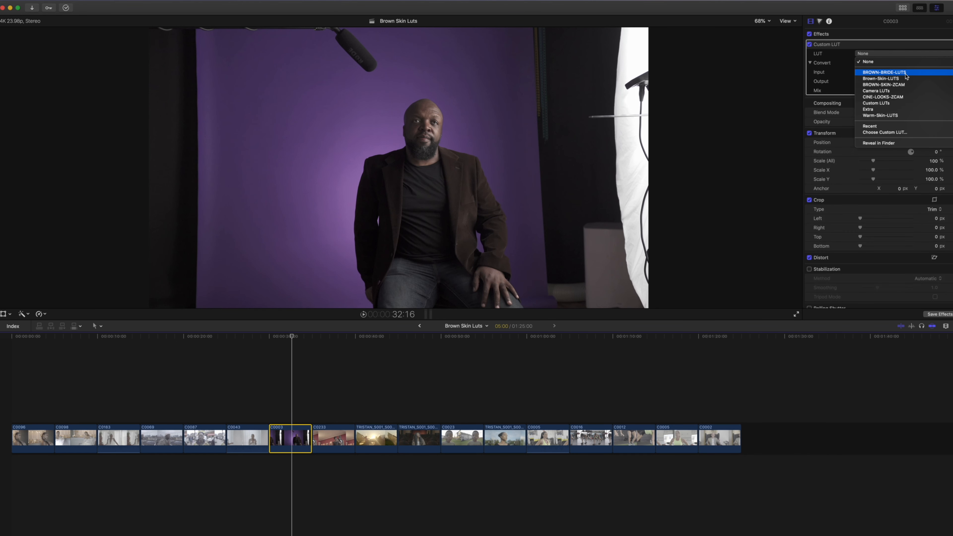
pyautogui.moveTo(905, 79)
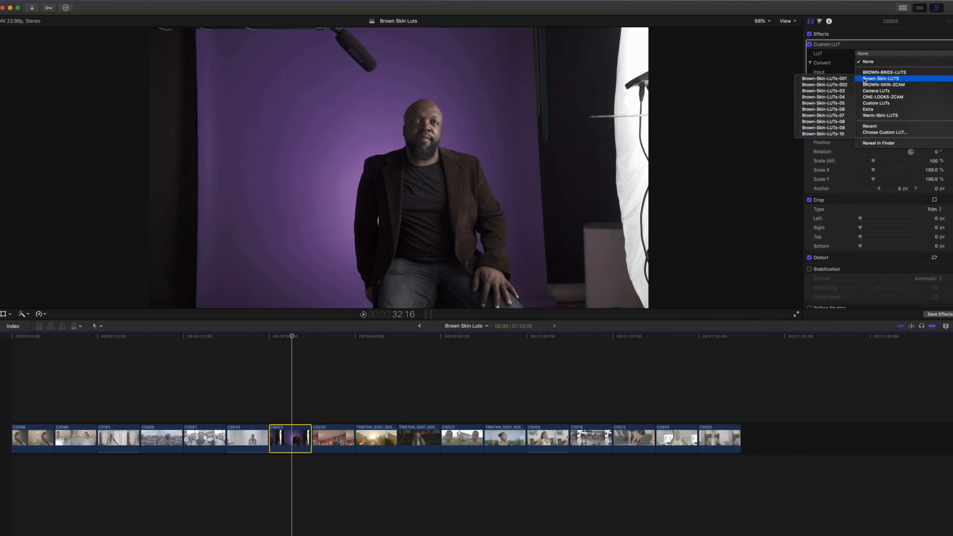
pyautogui.click(844, 79)
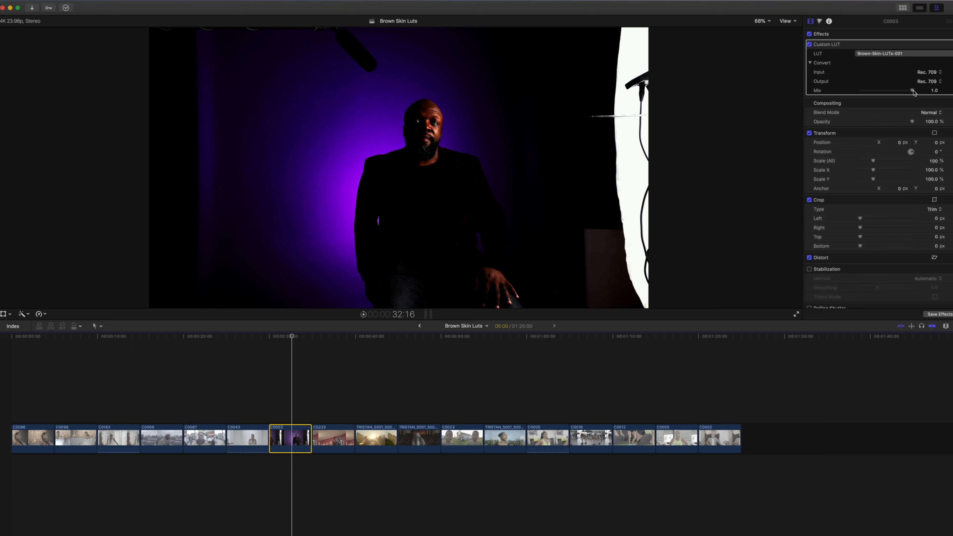
pyautogui.moveTo(912, 92); pyautogui.dragTo(886, 91)
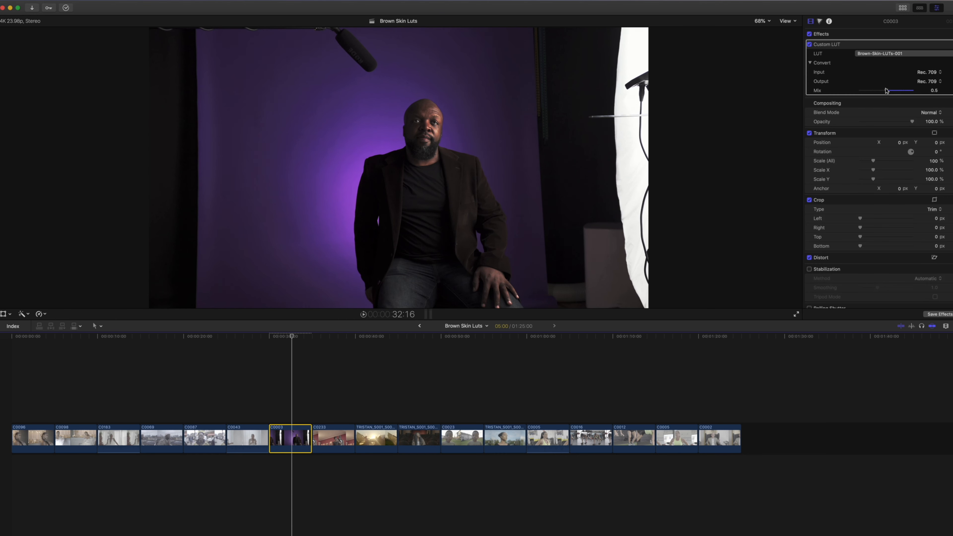
# - Compare clip C0003 repeatedly with its Custom LUT effect switched off and on
pyautogui.click(809, 44)
pyautogui.click(809, 44)
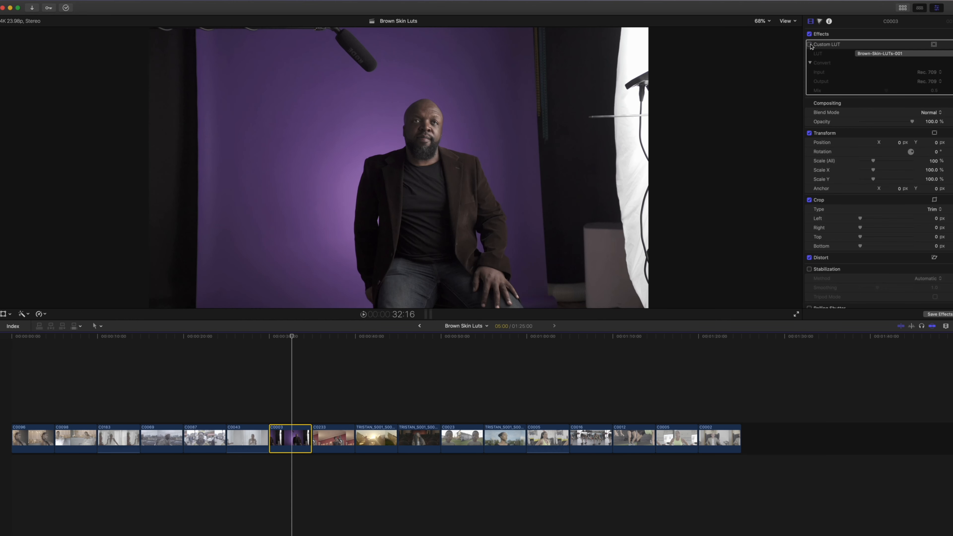
pyautogui.click(809, 44)
pyautogui.click(809, 44)
pyautogui.click(809, 44)
pyautogui.click(809, 45)
pyautogui.click(809, 44)
pyautogui.click(809, 44)
pyautogui.click(809, 44)
pyautogui.click(809, 44)
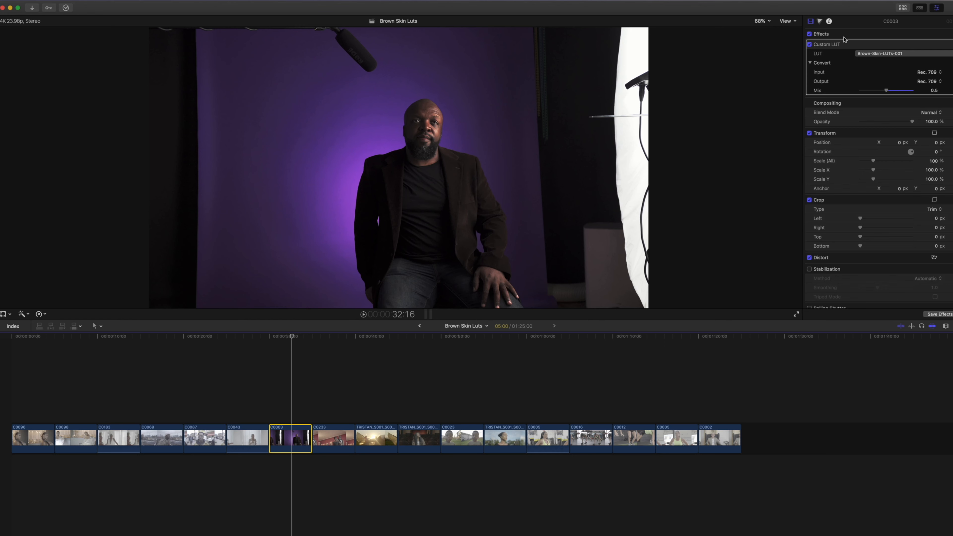
# - Raise the shadows' brightness slightly and lower the midtones' brightness of clip C0003 with the color wheels
pyautogui.click(819, 21)
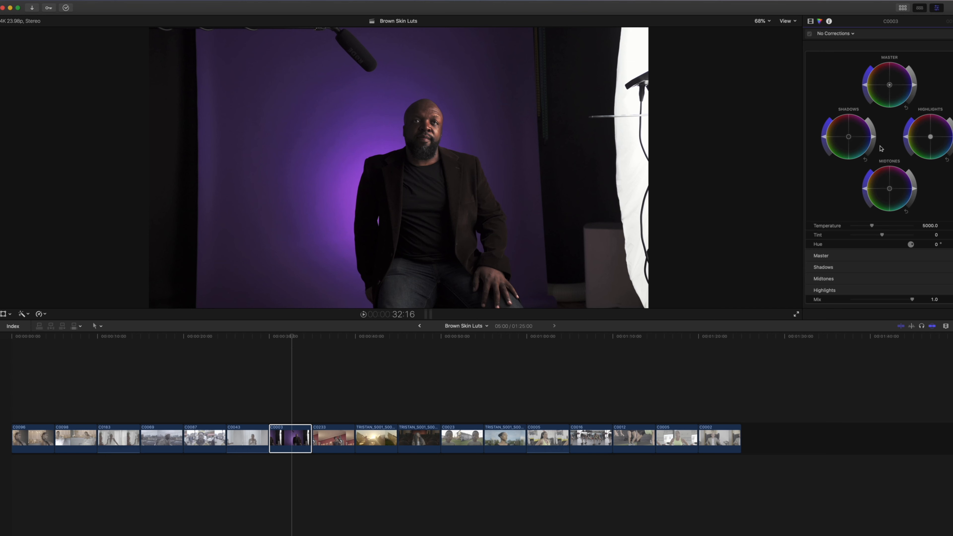
pyautogui.moveTo(875, 139); pyautogui.dragTo(873, 133)
pyautogui.moveTo(916, 189); pyautogui.dragTo(913, 199)
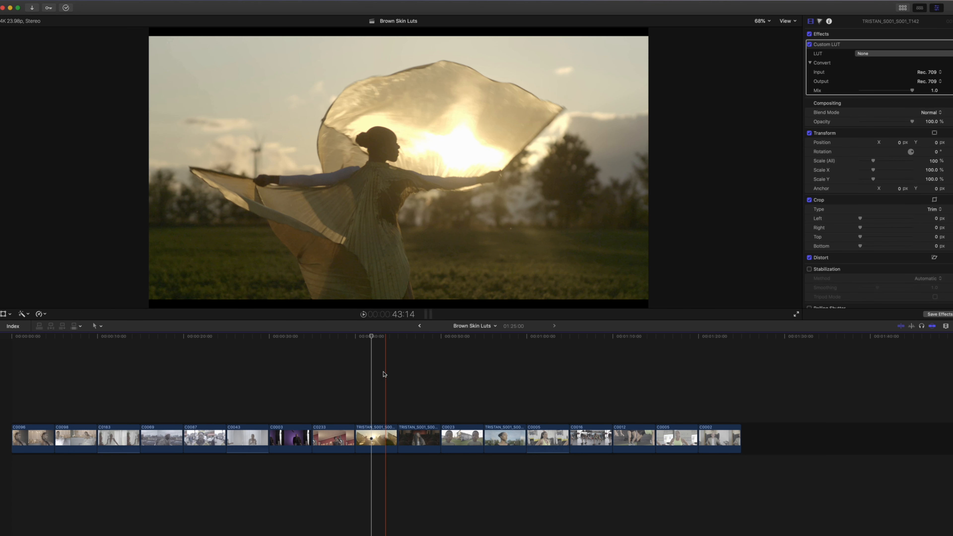
# - Set the Custom LUT of the sunset dancer clip to Brown-Skin-LUTs-04
pyautogui.click(377, 436)
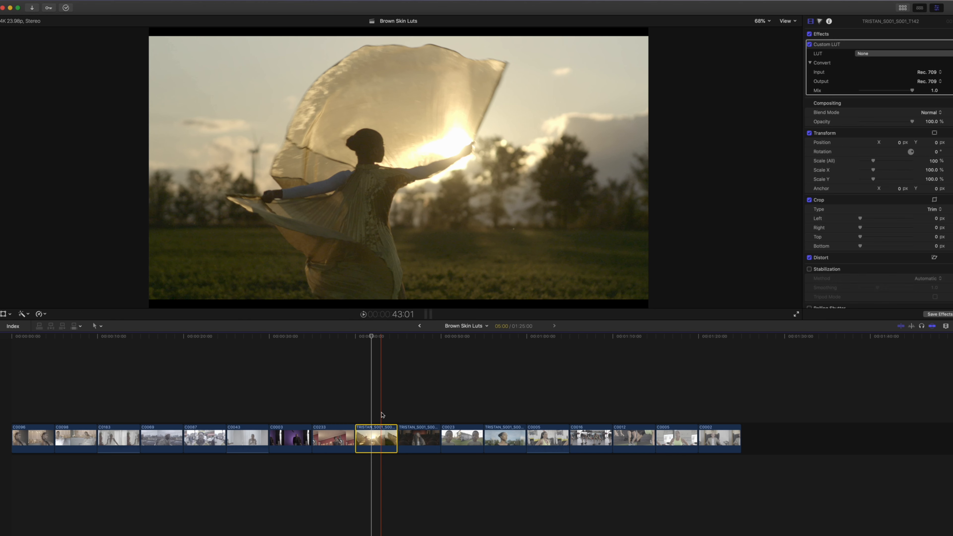
pyautogui.click(377, 413)
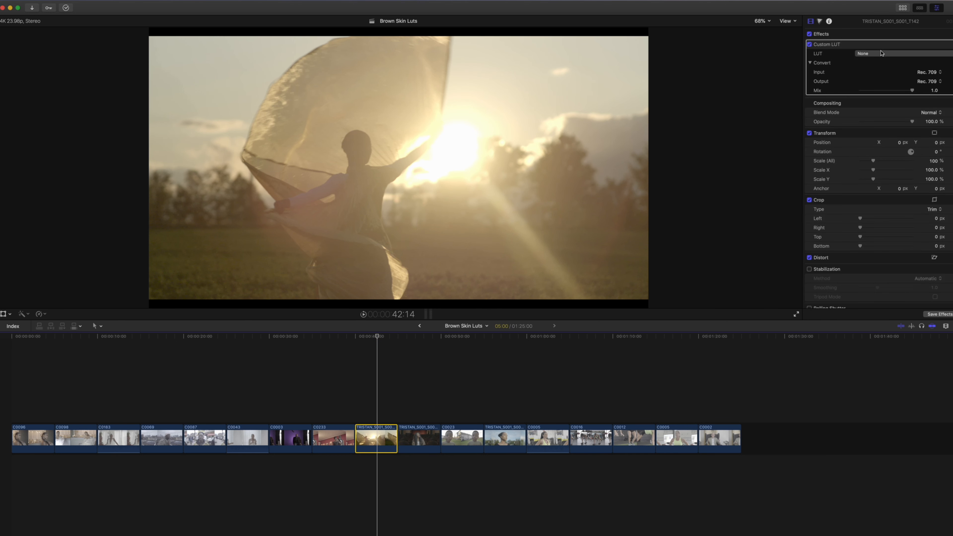
pyautogui.click(881, 53)
pyautogui.moveTo(887, 79)
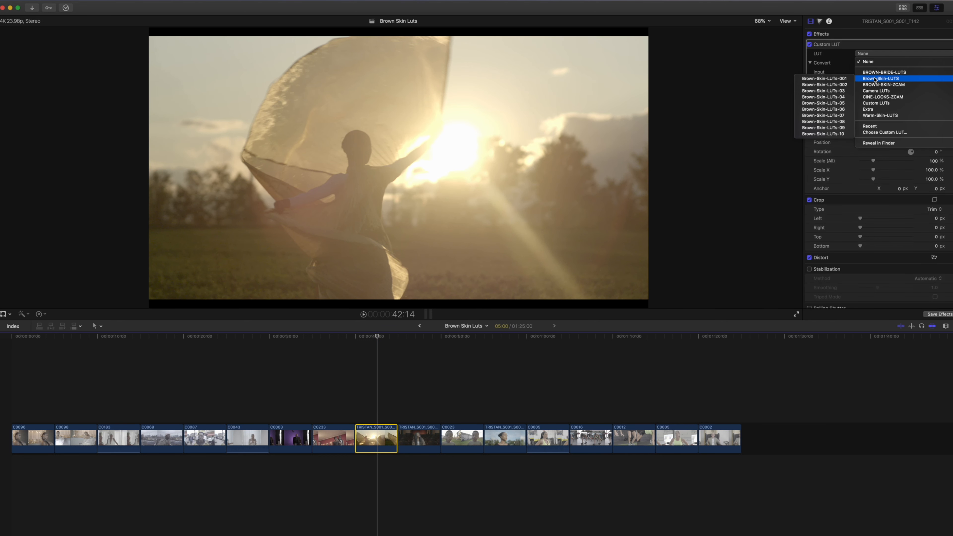
pyautogui.click(845, 98)
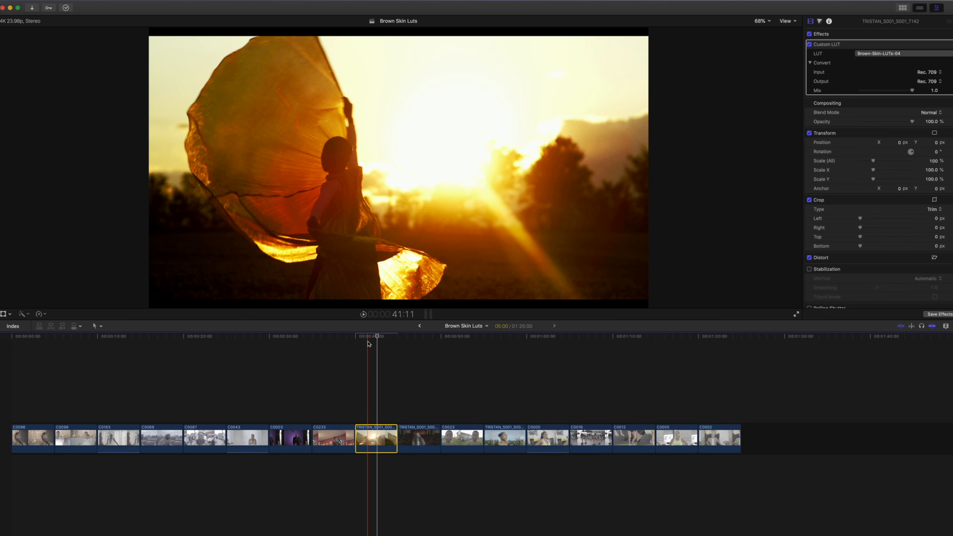
# - Play back the sunset dancer clip with its LUT and reduce the Custom LUT mix to 0.72
pyautogui.press('space')
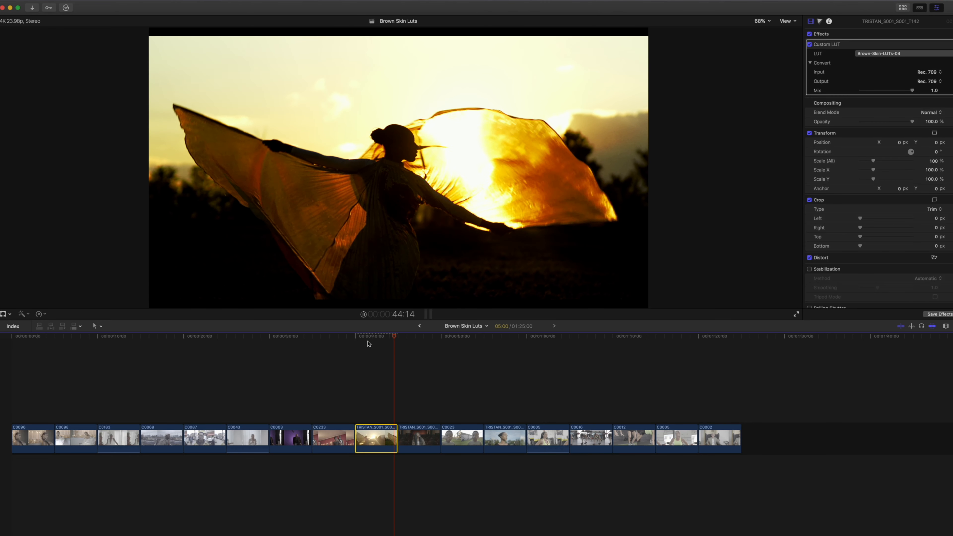
pyautogui.press('space')
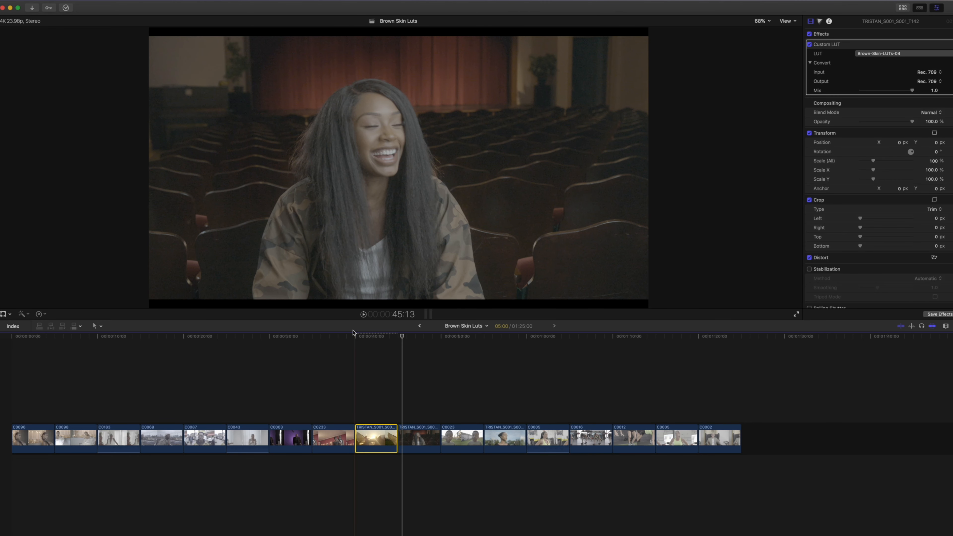
pyautogui.click(361, 337)
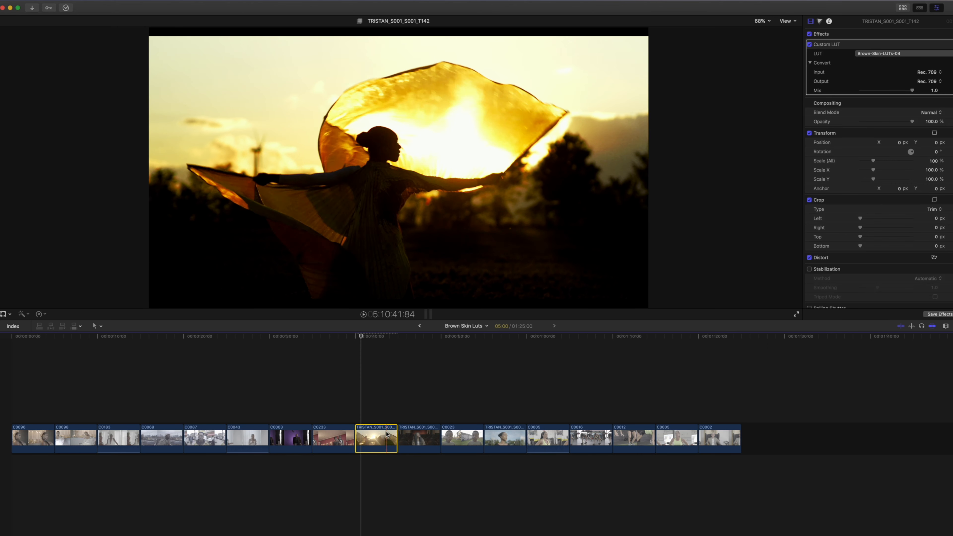
pyautogui.moveTo(911, 92); pyautogui.dragTo(897, 91)
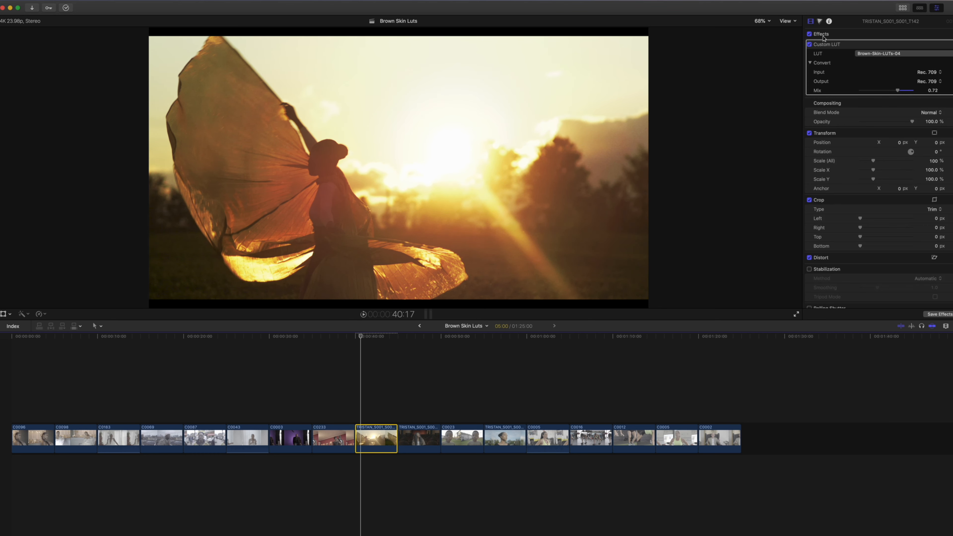
# - Add a Hue/Saturation Curves correction to the sunset clip and lower the orange range, sampled at the dancer's head, in Hue vs Hue
pyautogui.click(820, 22)
pyautogui.click(835, 33)
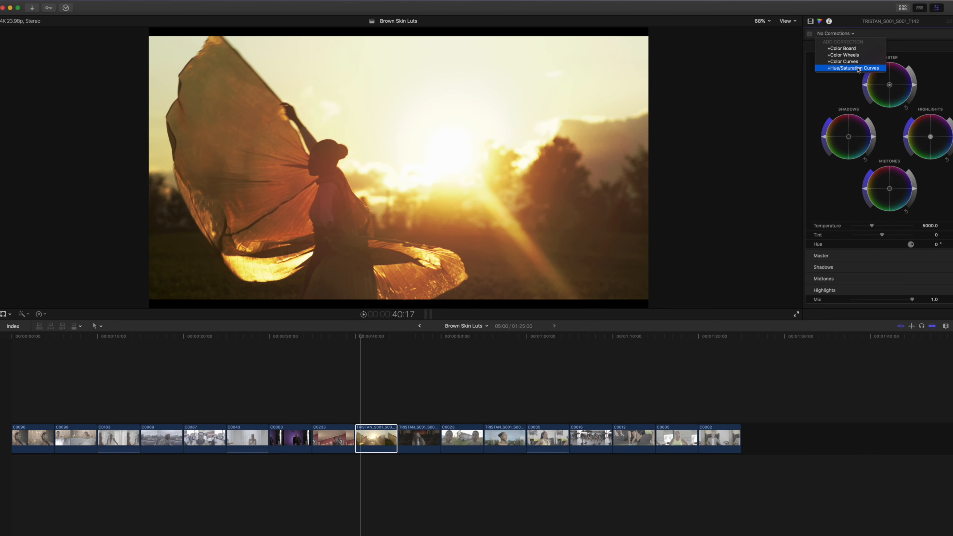
pyautogui.click(857, 68)
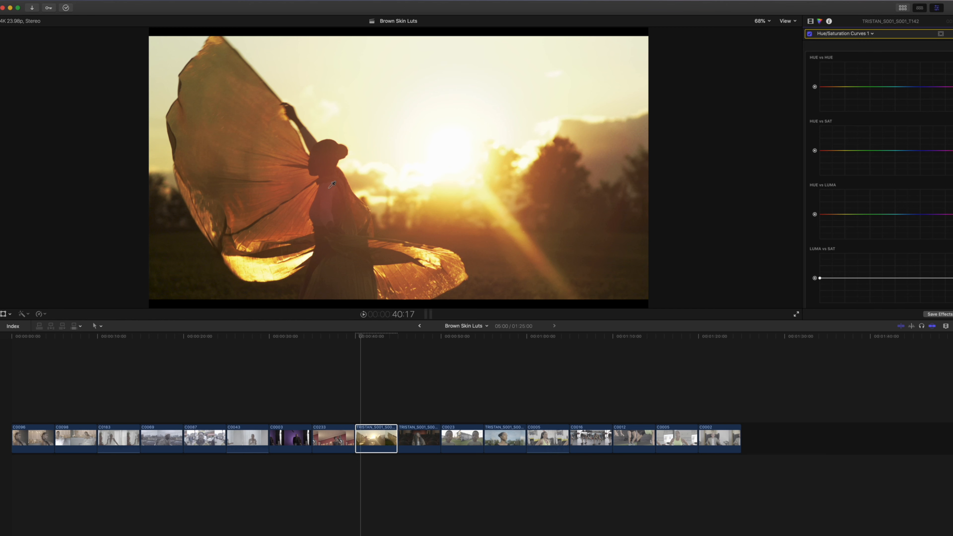
pyautogui.click(337, 146)
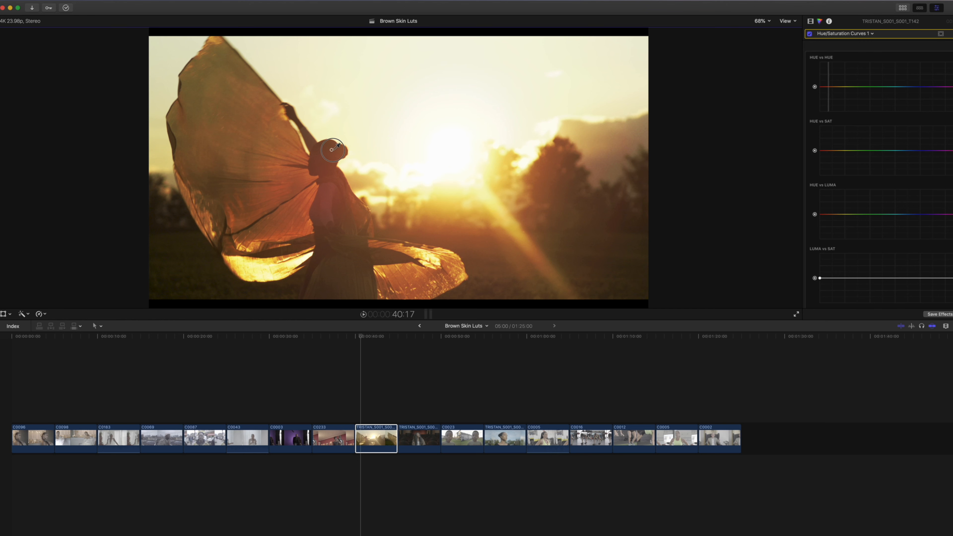
pyautogui.moveTo(828, 86); pyautogui.dragTo(828, 90)
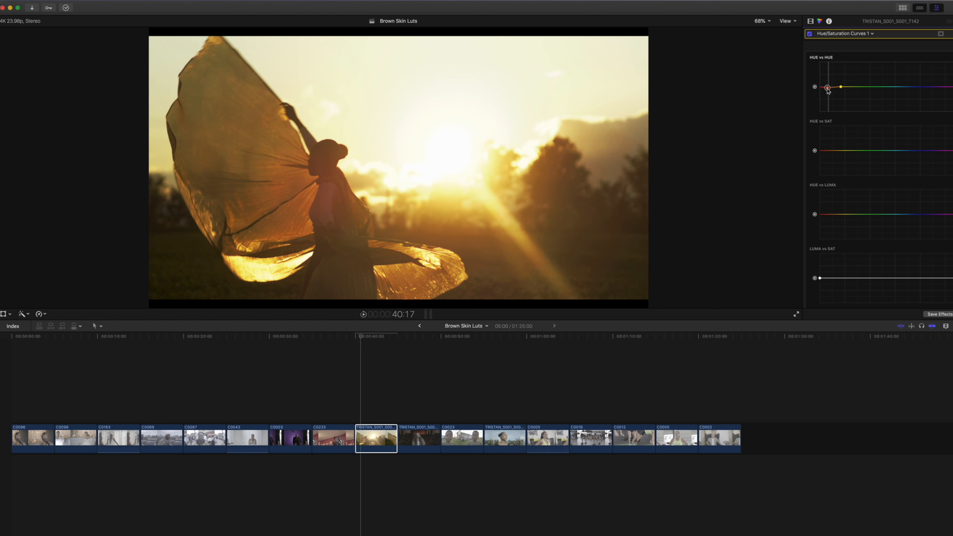
# - Check the Hue/Saturation Curves correction in the sunset clip's effects and play the clip back
pyautogui.click(810, 22)
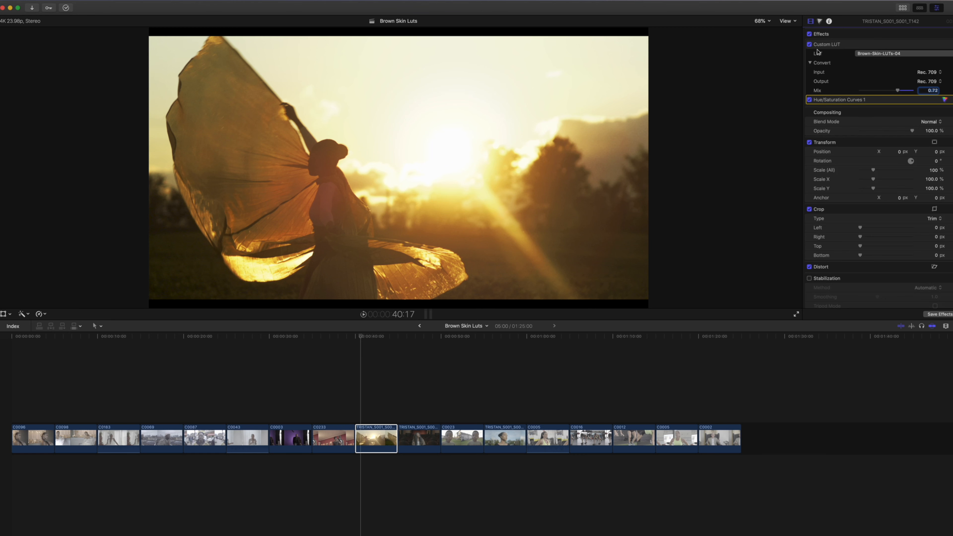
pyautogui.click(809, 100)
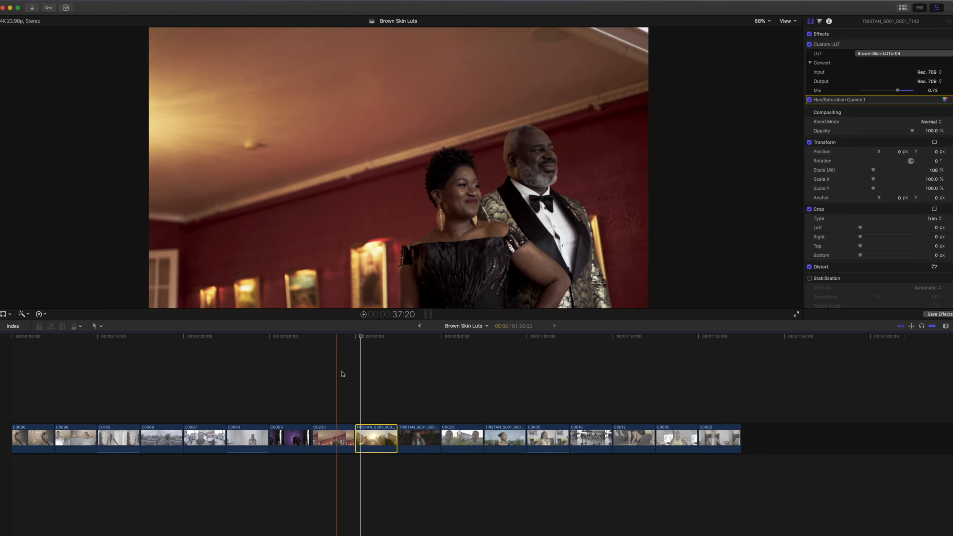
pyautogui.press('space')
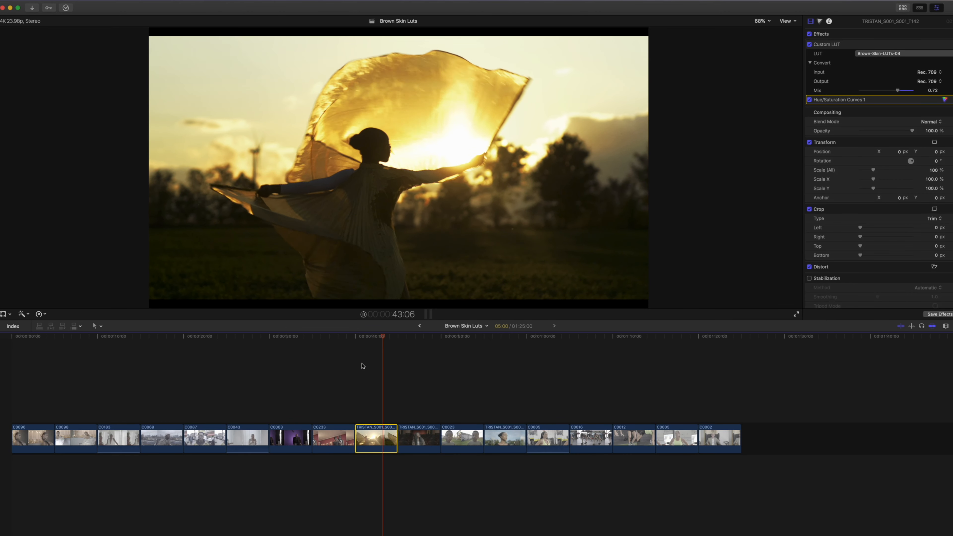
pyautogui.press('space')
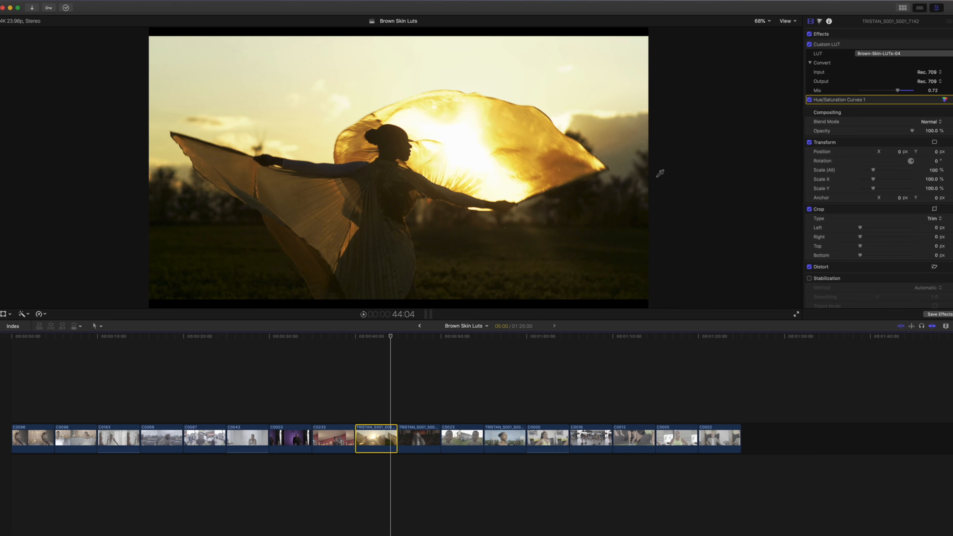
# - Set the sunset clip's Custom LUT mix to 1.0 and review the clip with the Hue/Saturation Curves off and on
pyautogui.click(809, 100)
pyautogui.moveTo(897, 90); pyautogui.dragTo(918, 91)
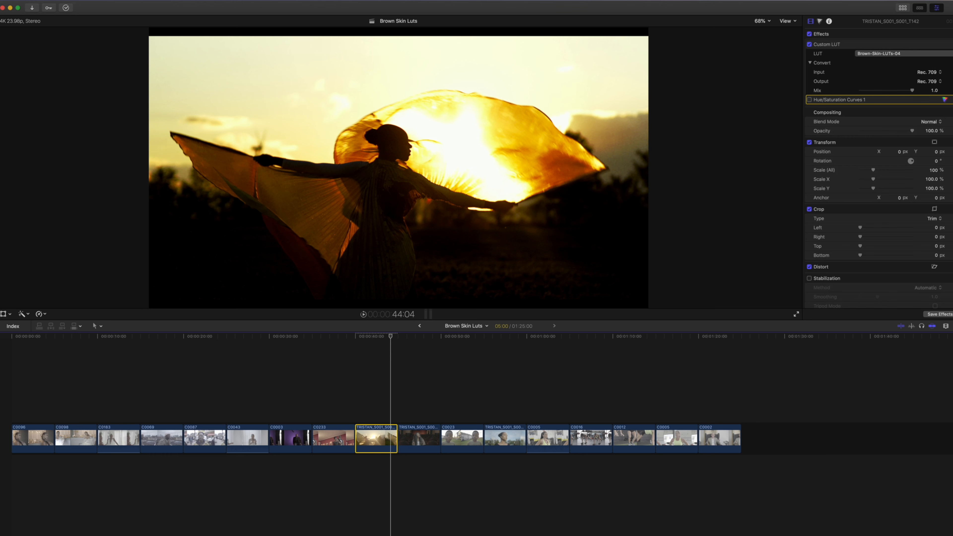
pyautogui.click(809, 100)
pyautogui.click(806, 100)
pyautogui.click(808, 100)
pyautogui.scroll(-1, 871, 110)
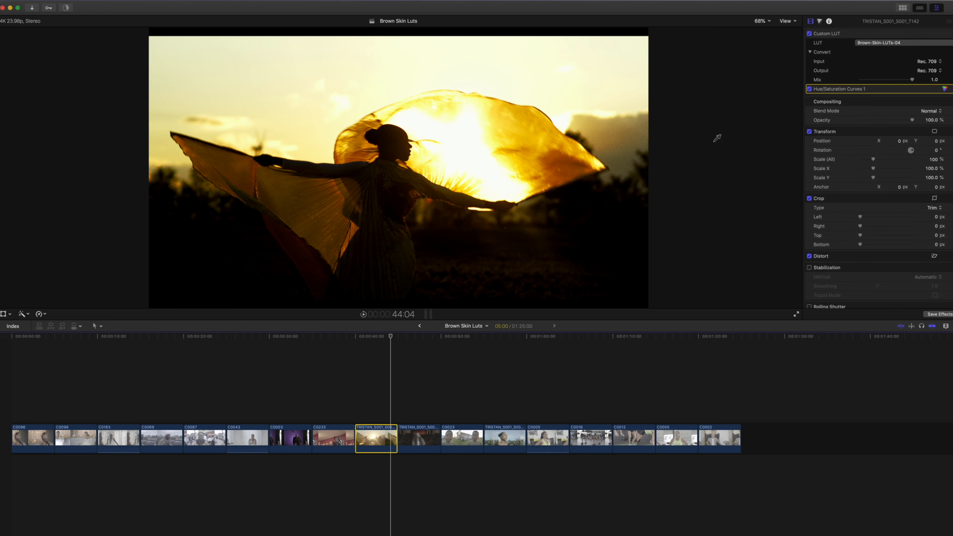
pyautogui.press('space')
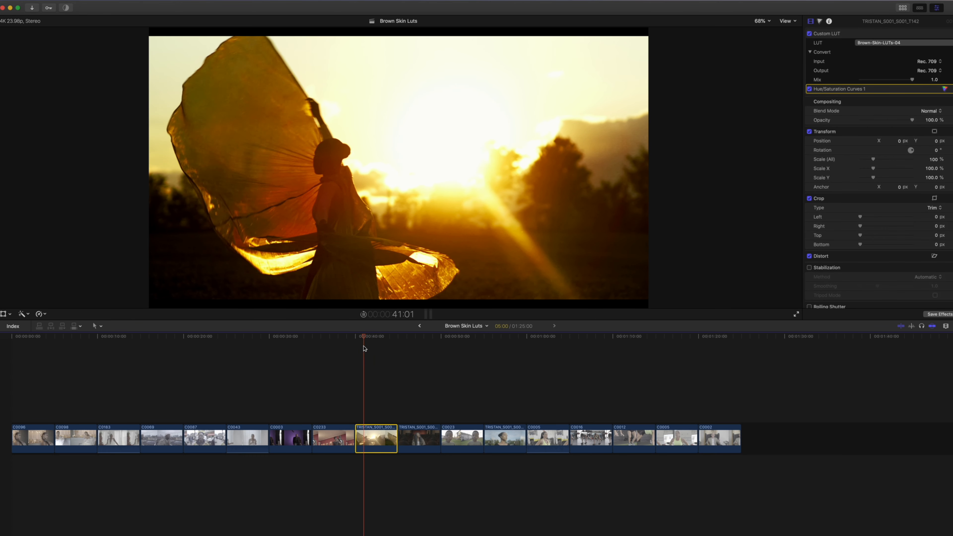
pyautogui.press('space')
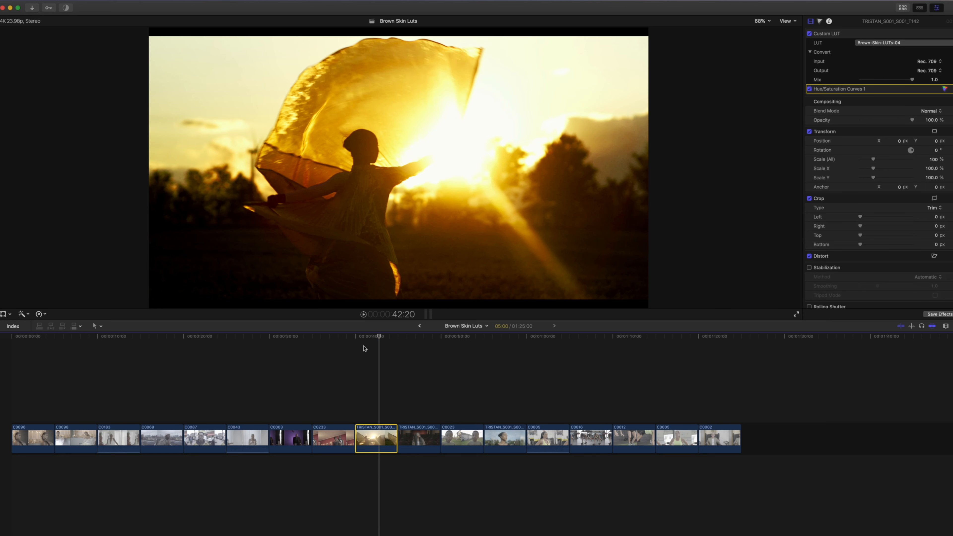
# - Add a Color Board correction to the sunset clip and reduce its shadows' saturation to the minimum
pyautogui.press('super+6')
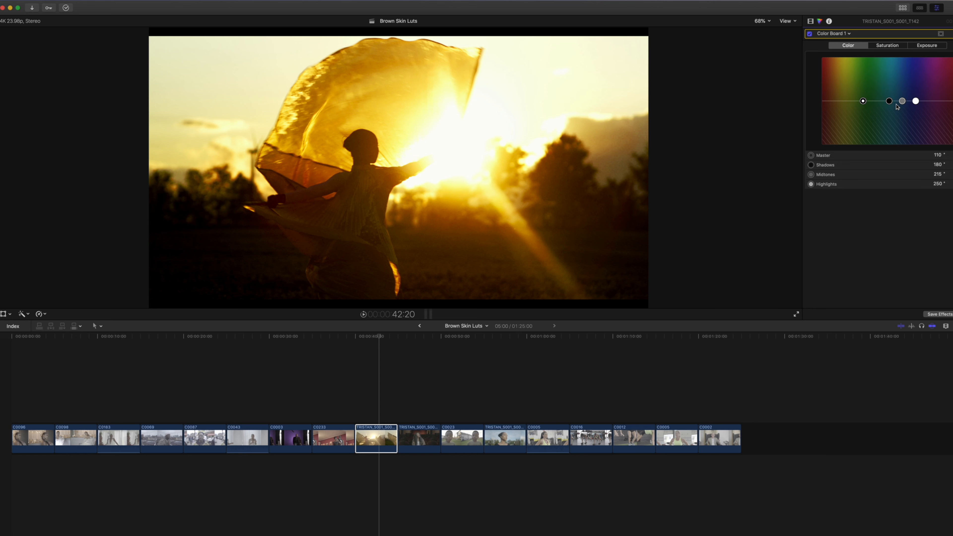
pyautogui.moveTo(889, 101); pyautogui.dragTo(889, 101)
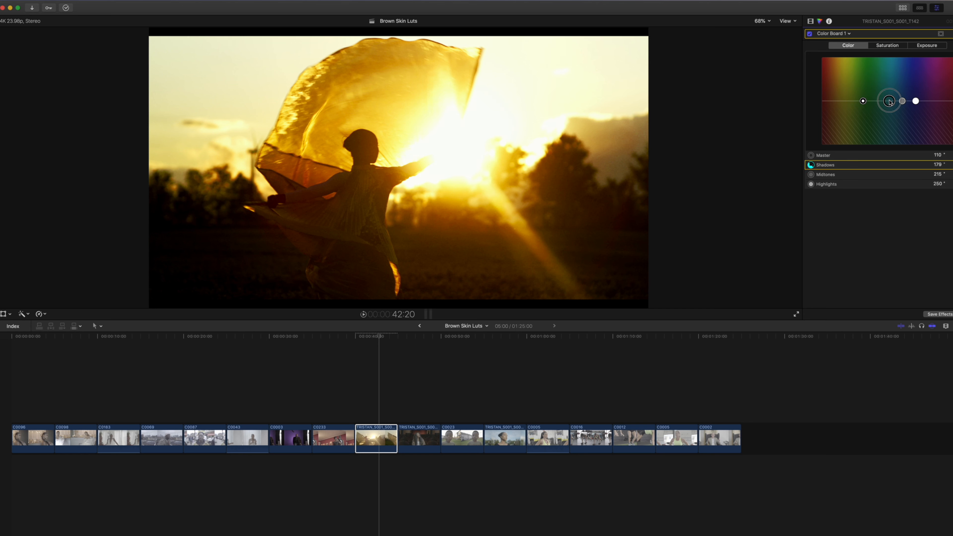
pyautogui.click(888, 45)
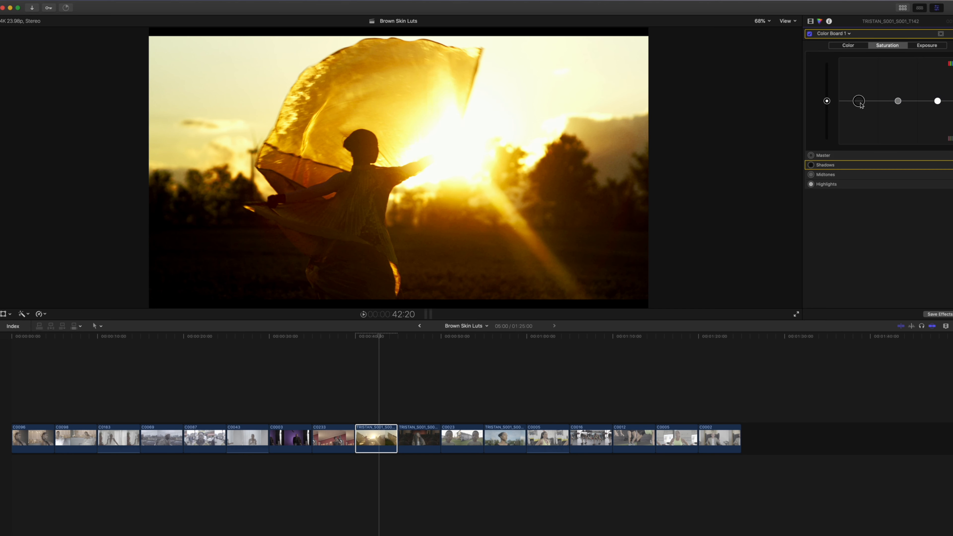
pyautogui.moveTo(860, 102); pyautogui.dragTo(859, 165)
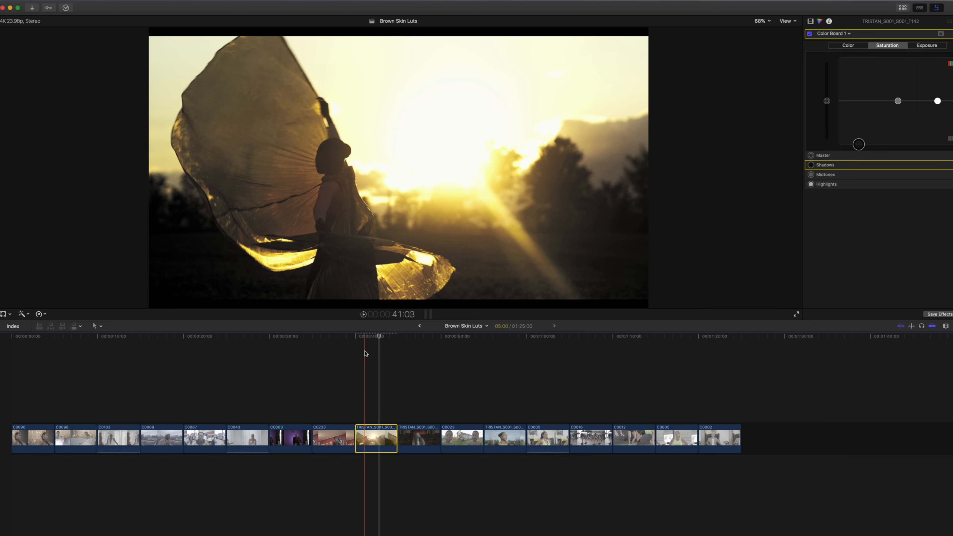
# - Play the sunset clip, raise its Color Board shadows' saturation, reduce the highlights' saturation to the minimum, and play it back again
pyautogui.press('space')
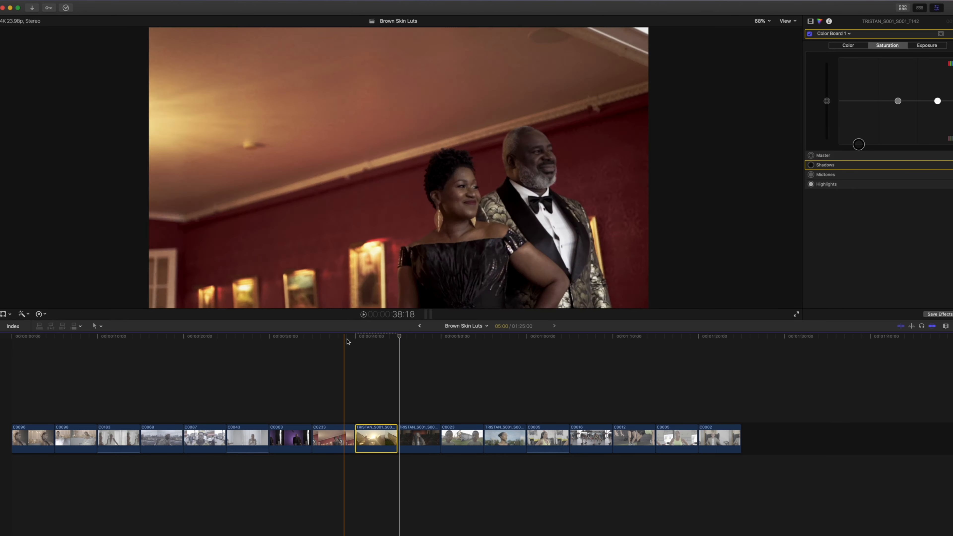
pyautogui.press('space')
pyautogui.click(365, 336)
pyautogui.moveTo(859, 144); pyautogui.dragTo(859, 77)
pyautogui.moveTo(939, 102); pyautogui.dragTo(938, 156)
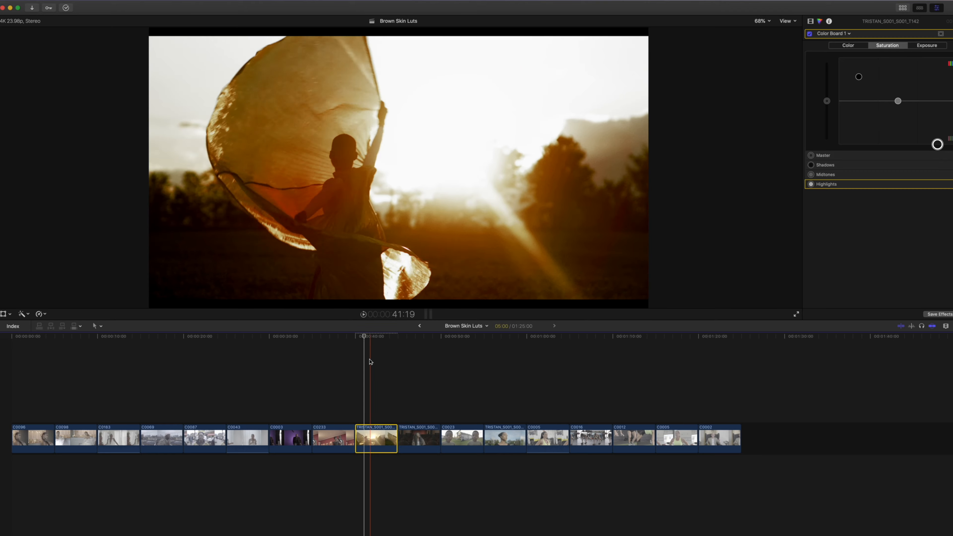
pyautogui.press('space')
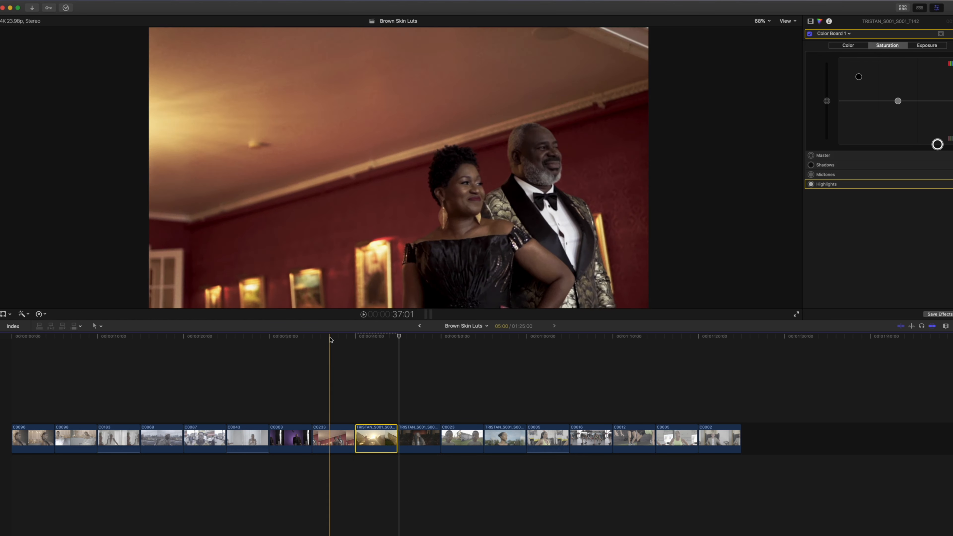
pyautogui.click(355, 337)
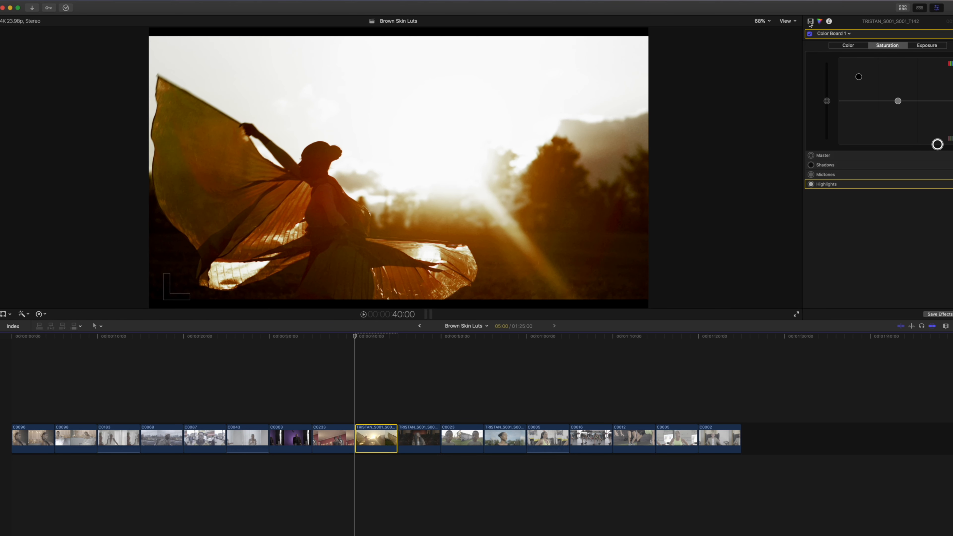
# - Review the sunset clip's effects list and its Custom LUT settings
pyautogui.click(811, 21)
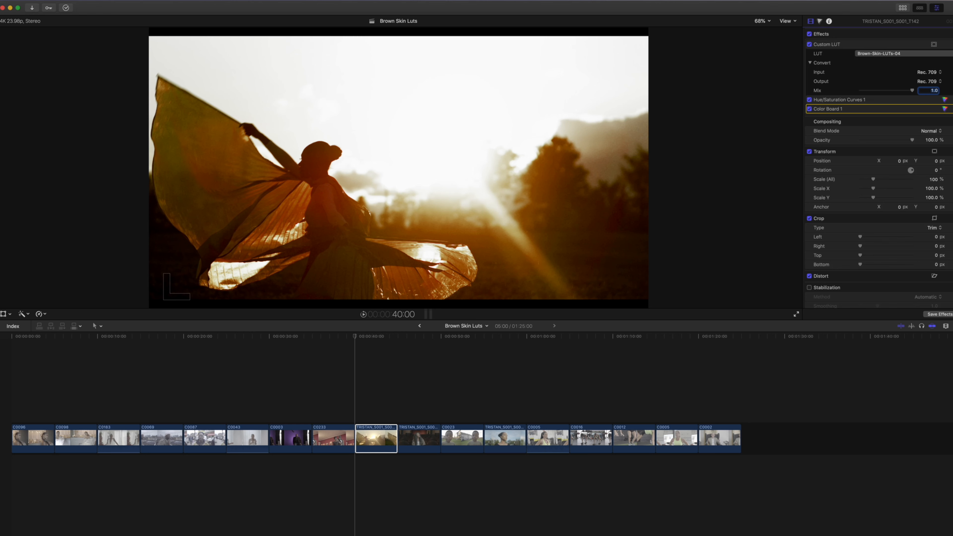
pyautogui.click(944, 44)
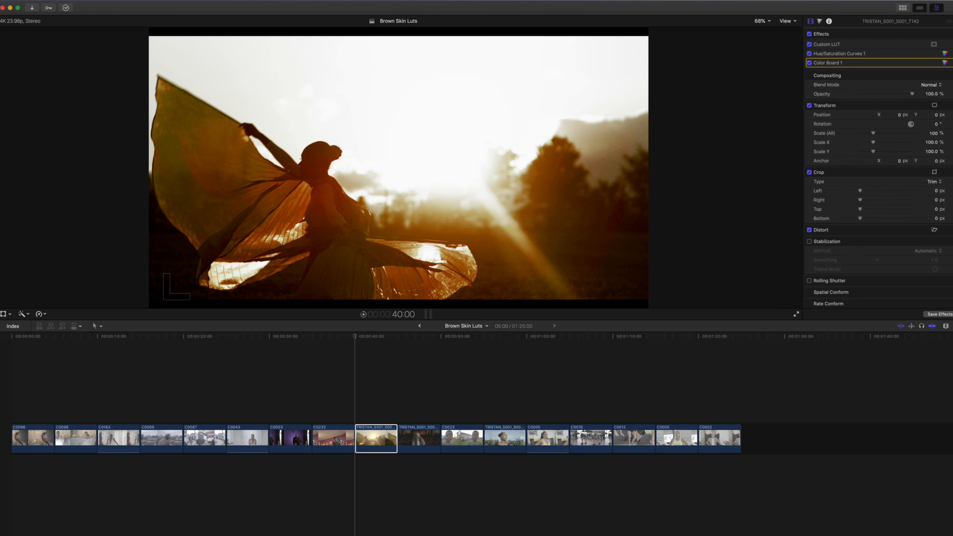
pyautogui.click(944, 44)
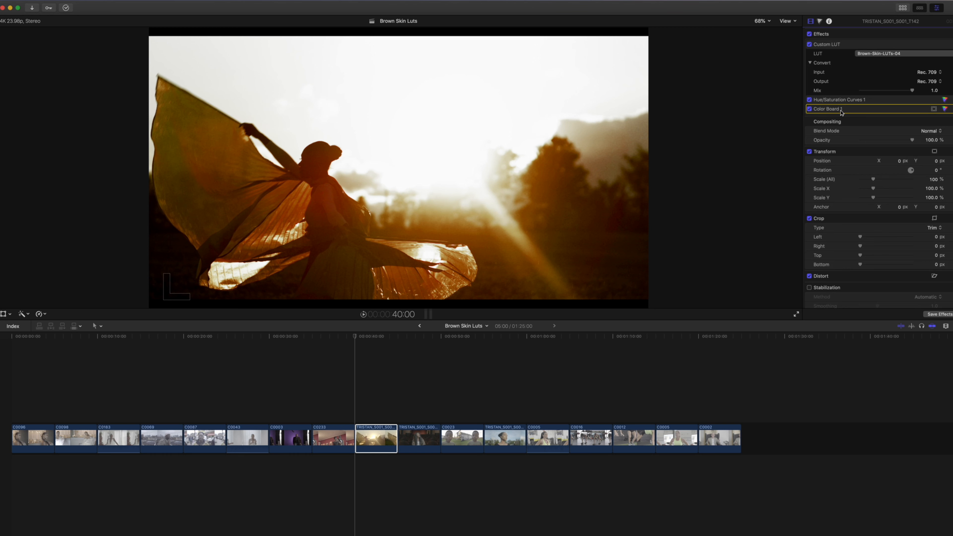
pyautogui.press('Tab')
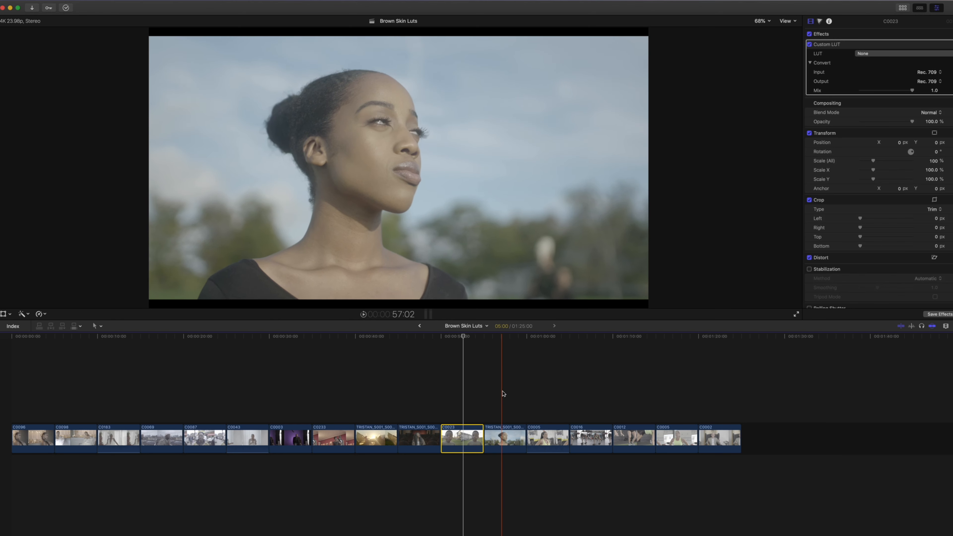
# - Remove the empty Custom LUT effect from clip C0023 of the boy in the backyard
pyautogui.click(501, 393)
pyautogui.click(498, 434)
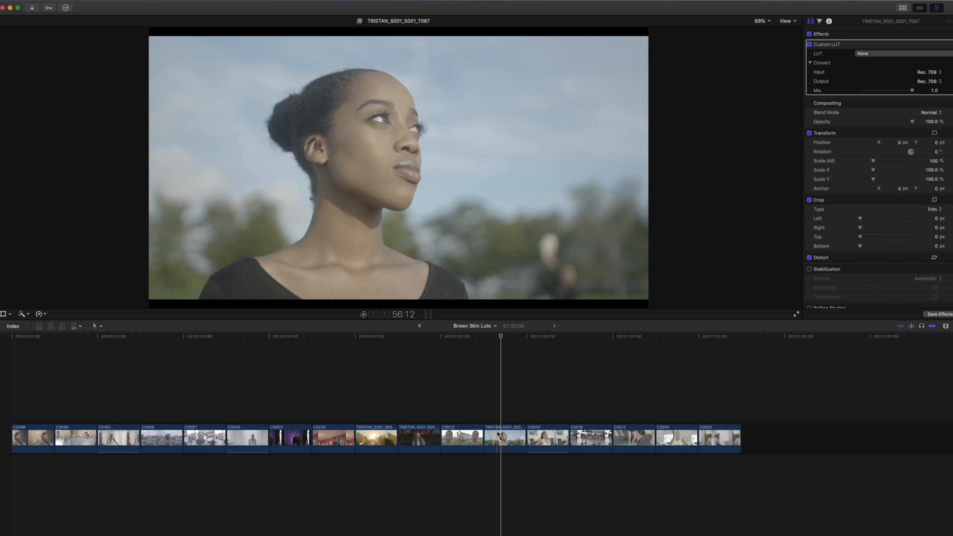
pyautogui.click(498, 434)
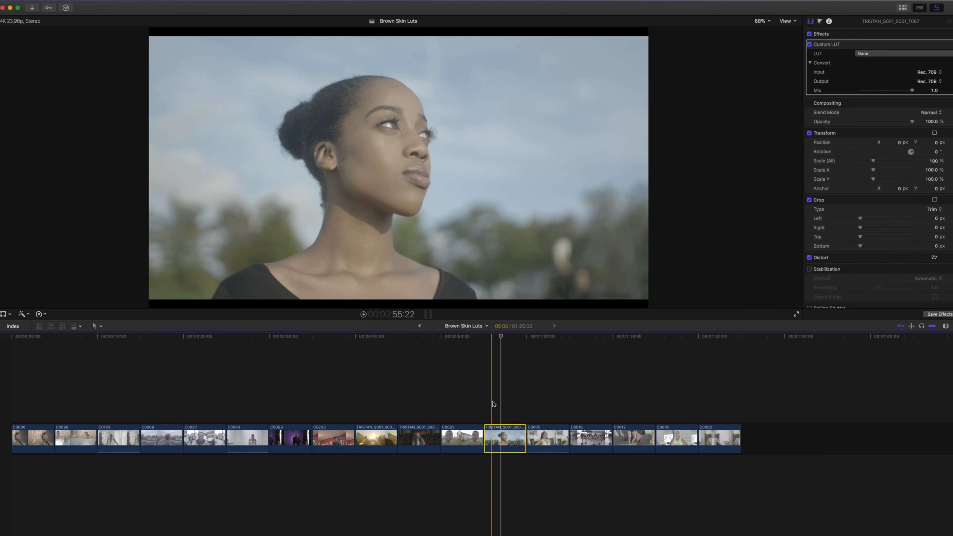
pyautogui.click(464, 435)
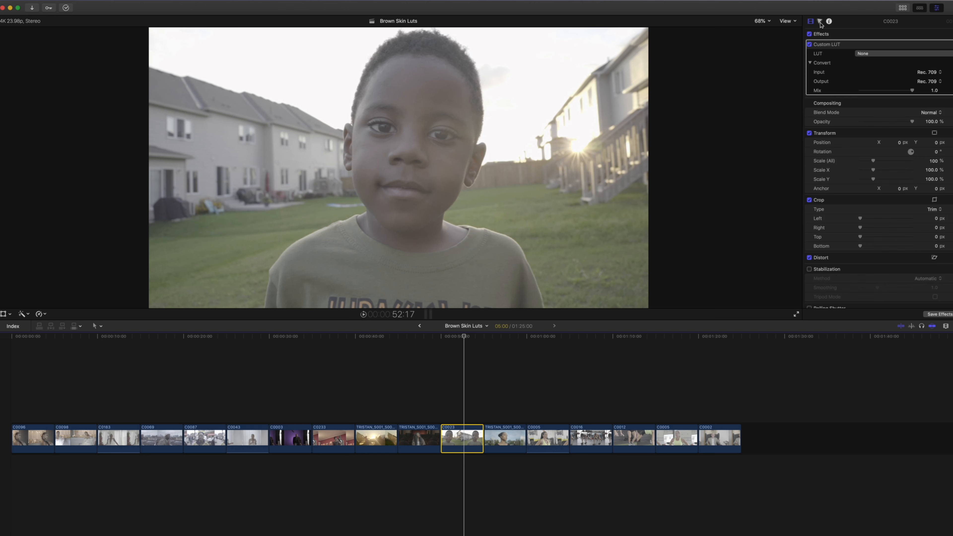
pyautogui.click(824, 44)
pyautogui.press('Delete')
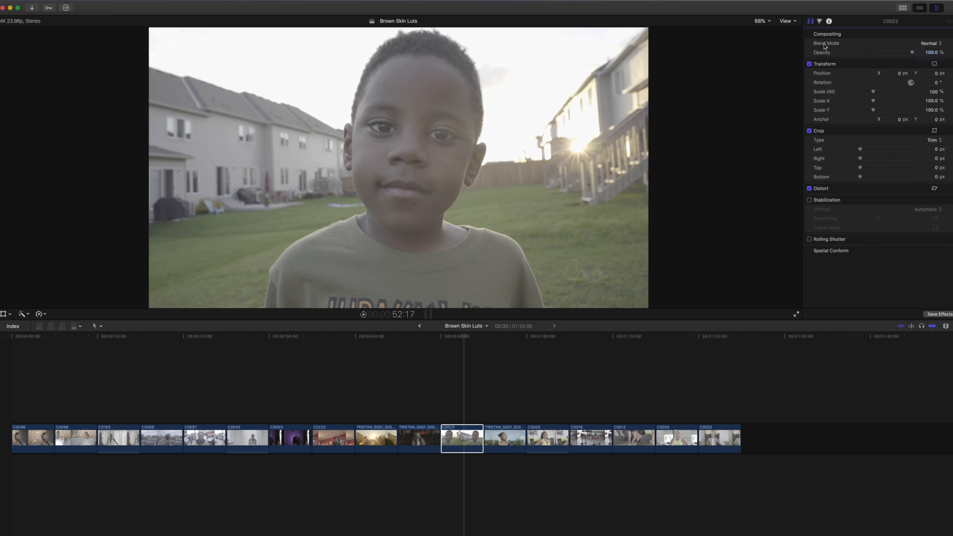
# - Add Color Wheels to clip C0023: darken shadows and midtones, increase midtone and master saturation, and tint the highlights towards yellow
pyautogui.click(818, 22)
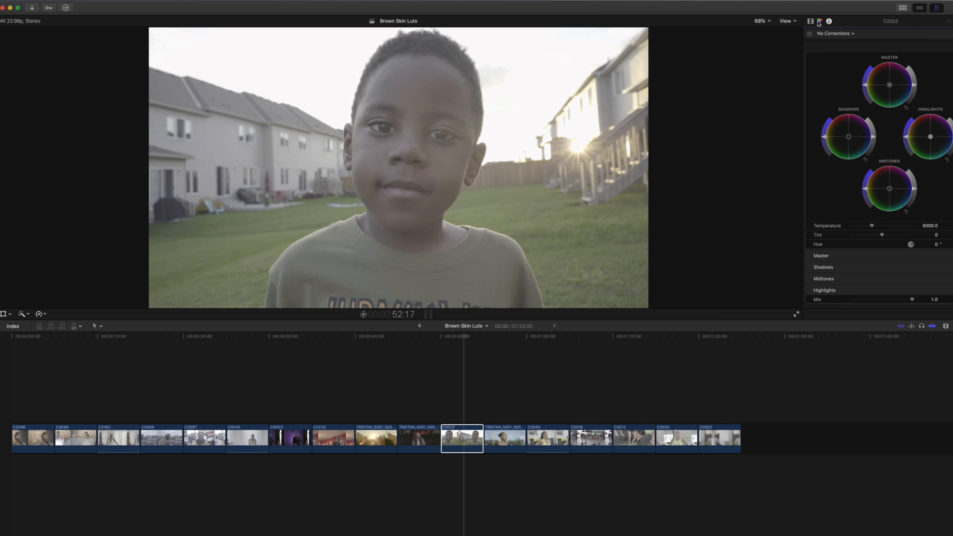
pyautogui.moveTo(875, 140); pyautogui.dragTo(872, 149)
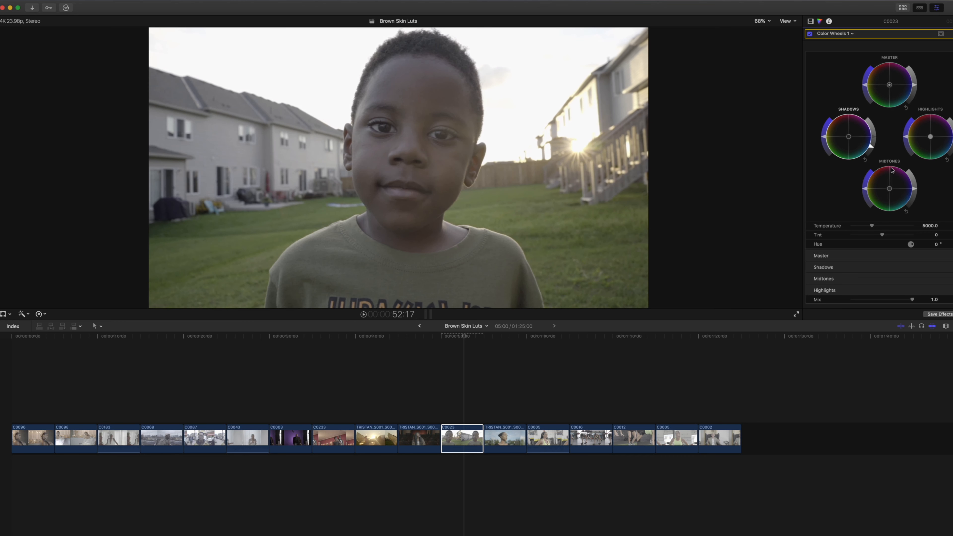
pyautogui.moveTo(916, 191); pyautogui.dragTo(914, 200)
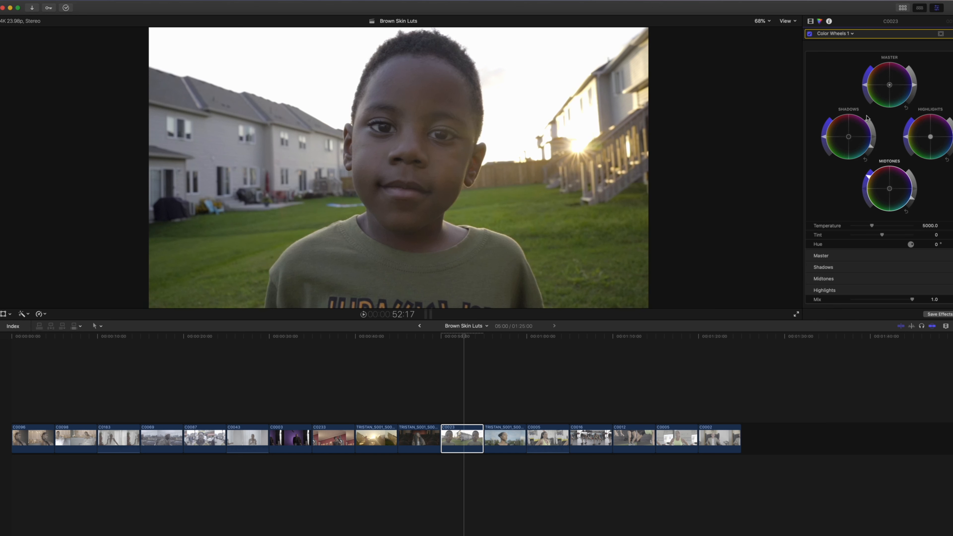
pyautogui.moveTo(866, 84); pyautogui.dragTo(866, 81)
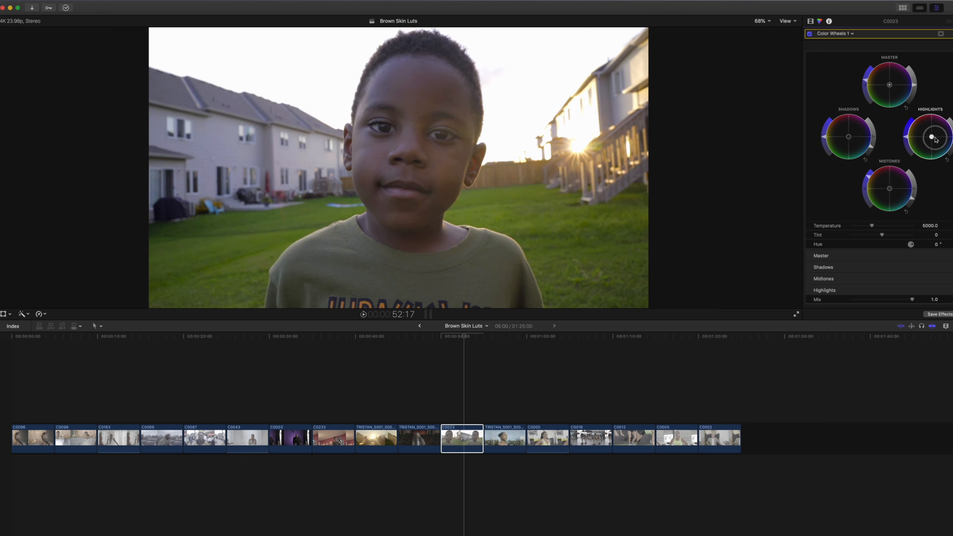
pyautogui.moveTo(930, 138); pyautogui.dragTo(927, 139)
# - Add a Custom LUT effect to clip C0023, following its Color Wheels correction
pyautogui.click(458, 440)
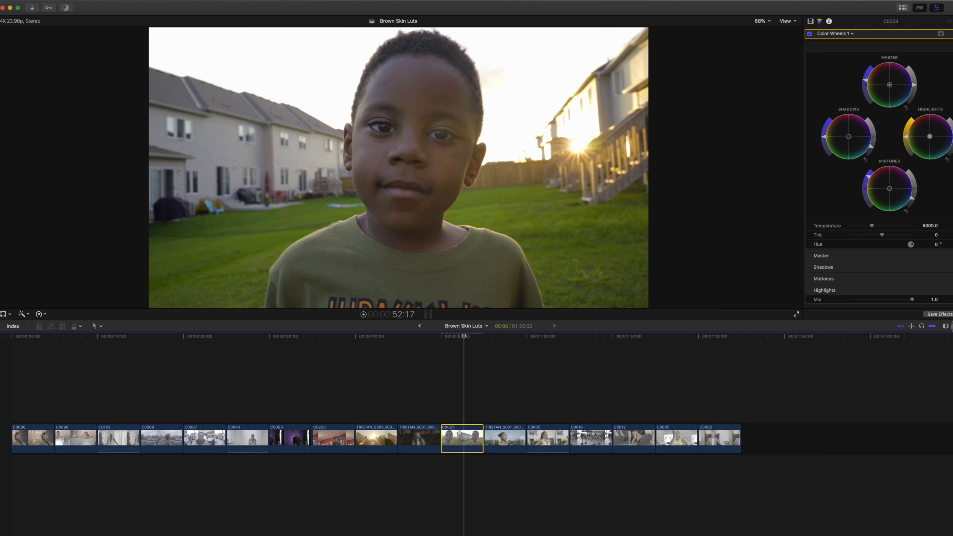
pyautogui.press('super+5')
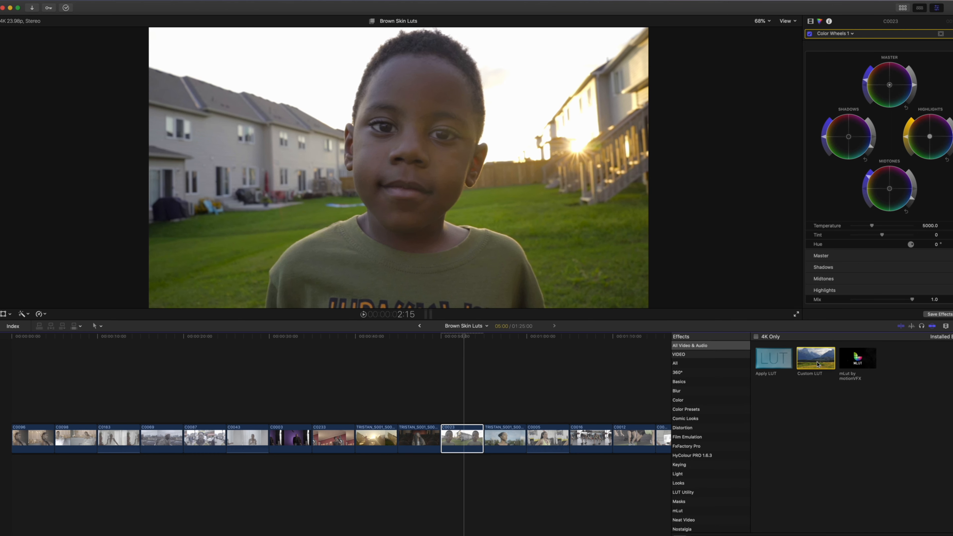
pyautogui.press('super+5')
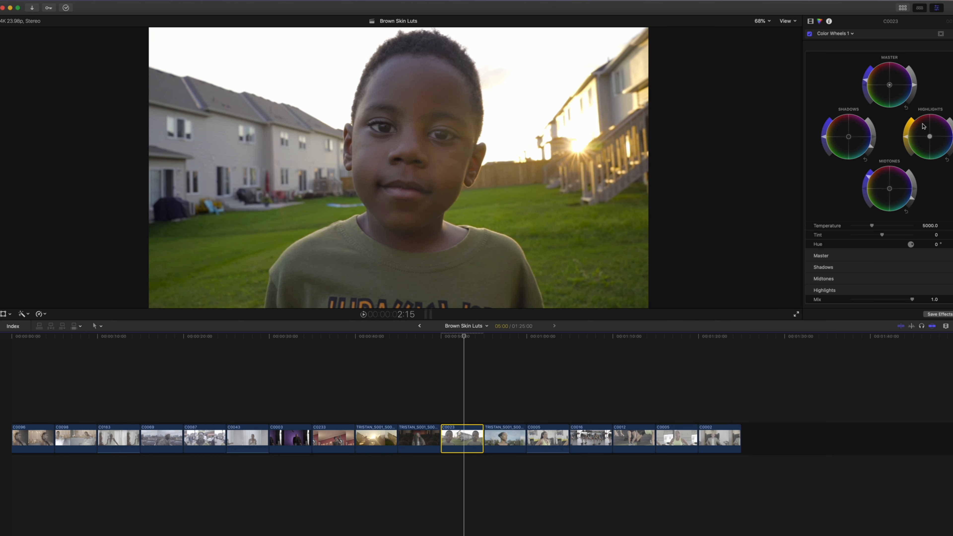
# - Load Brown-Skin-LUTs-06 from the Brown-Skin-LUTS folder into clip C0023's Custom LUT and reduce its mix to about half
pyautogui.click(810, 21)
pyautogui.click(893, 65)
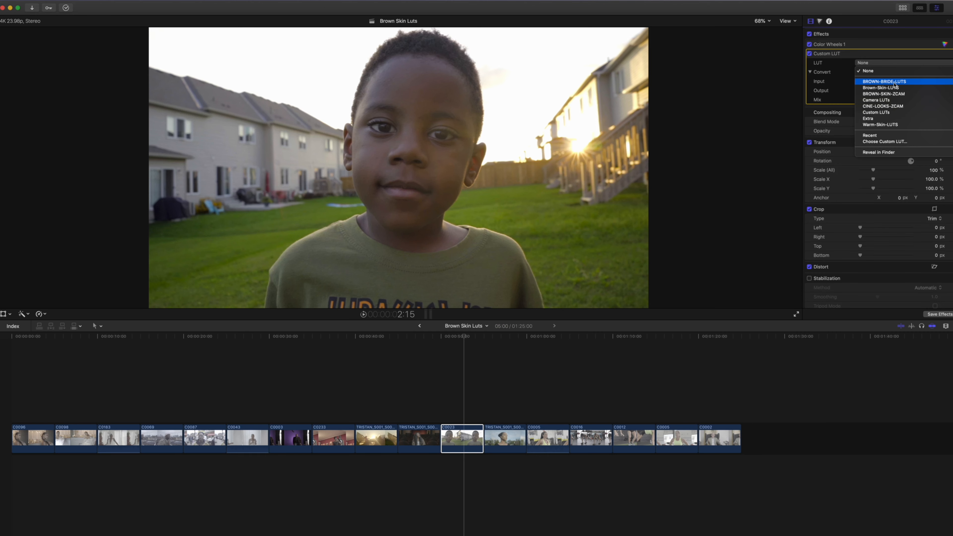
pyautogui.moveTo(894, 88)
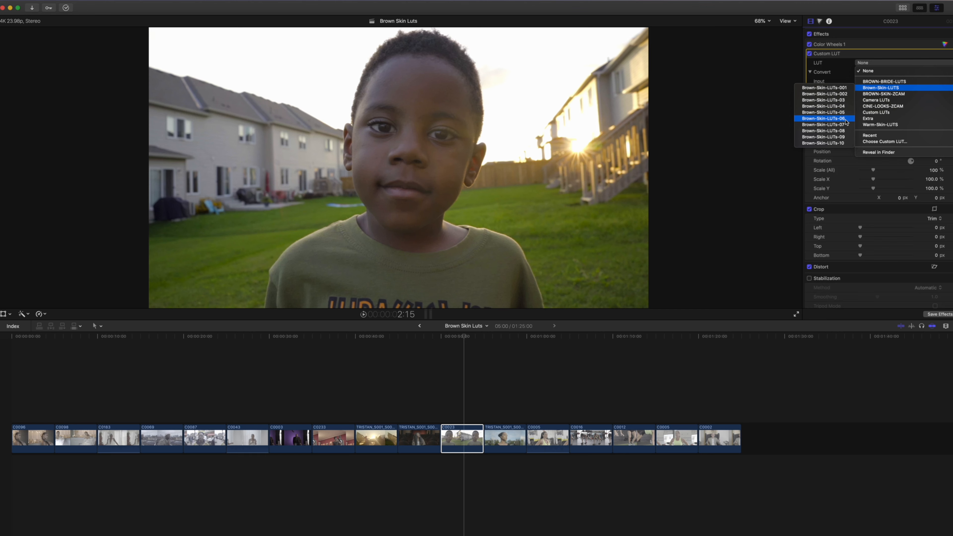
pyautogui.click(823, 118)
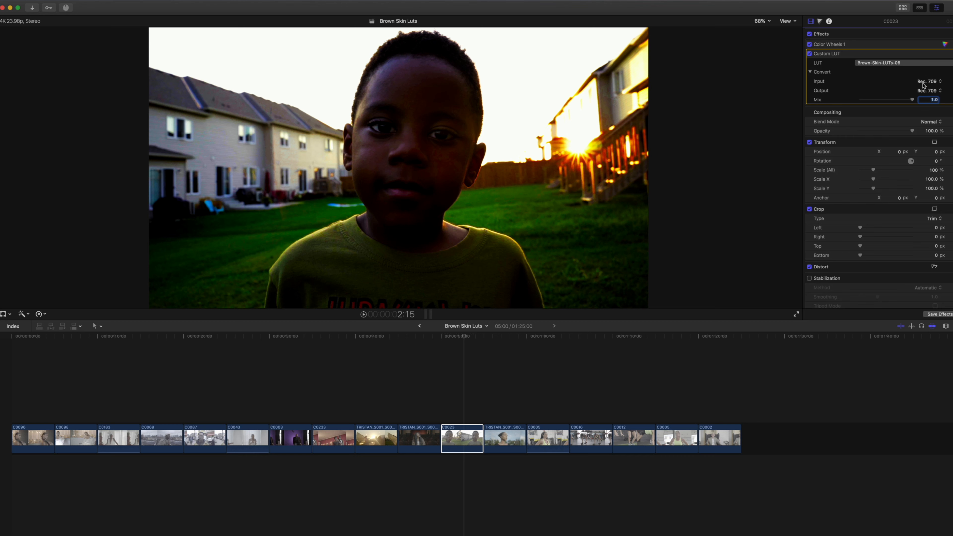
pyautogui.moveTo(912, 100); pyautogui.dragTo(883, 102)
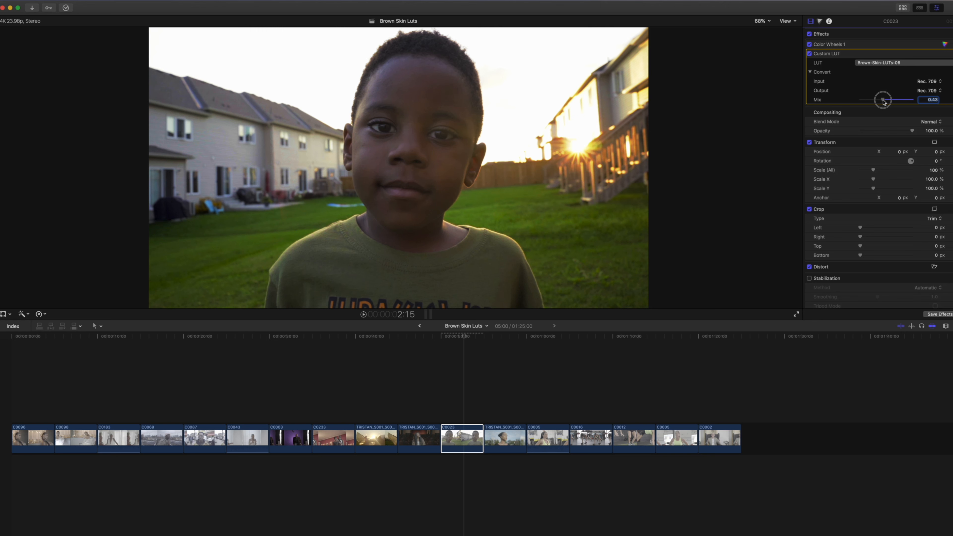
pyautogui.moveTo(883, 102)
pyautogui.mouseDown()
pyautogui.moveTo(858, 102)
pyautogui.moveTo(888, 104)
pyautogui.mouseUp()
# - Brighten the midtones in clip C0023's Color Wheels and tint its highlights towards orange
pyautogui.click(945, 44)
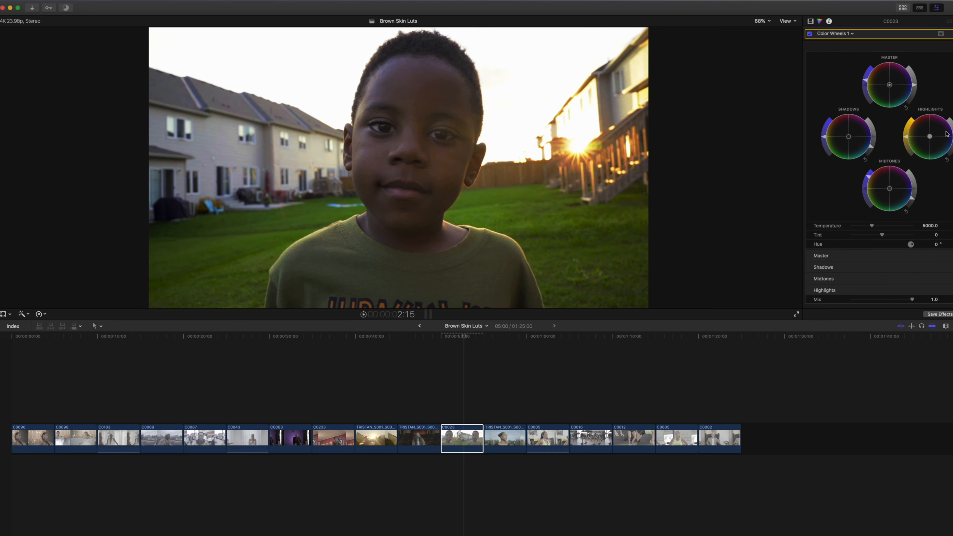
pyautogui.moveTo(911, 198); pyautogui.dragTo(915, 189)
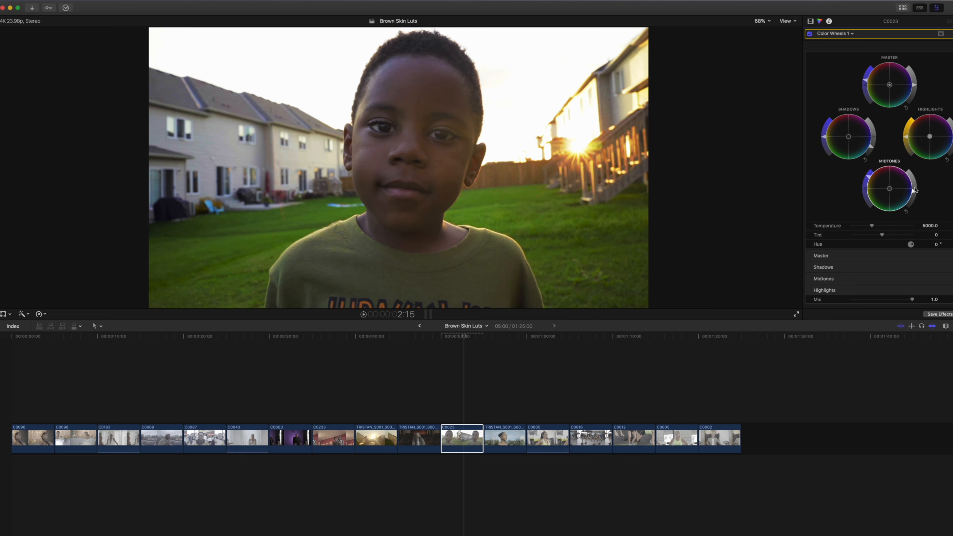
pyautogui.moveTo(931, 138); pyautogui.dragTo(925, 134)
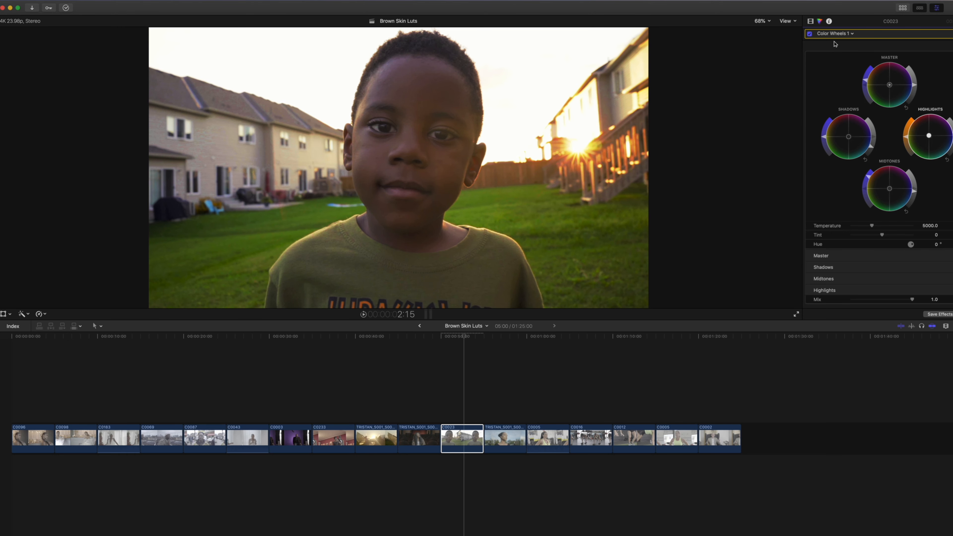
# - Add Color Wheels to the clip of the woman against the sky, brighten its master slightly, and place the correction above the Custom LUT
pyautogui.click(502, 439)
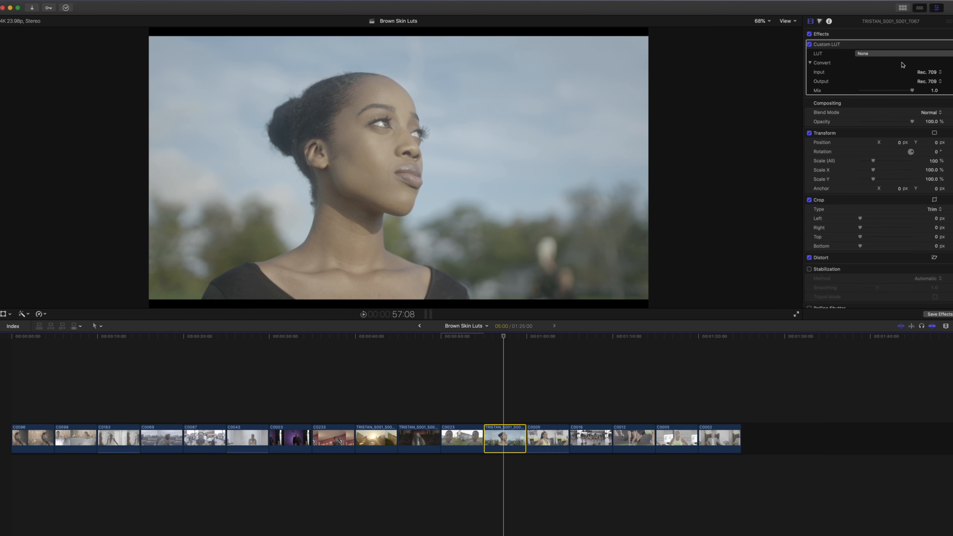
pyautogui.click(820, 21)
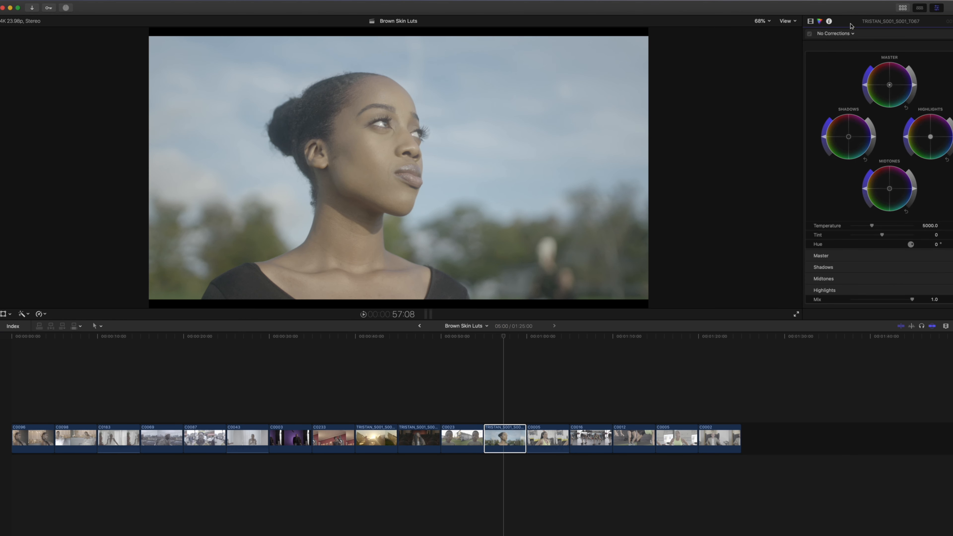
pyautogui.moveTo(915, 88); pyautogui.dragTo(914, 83)
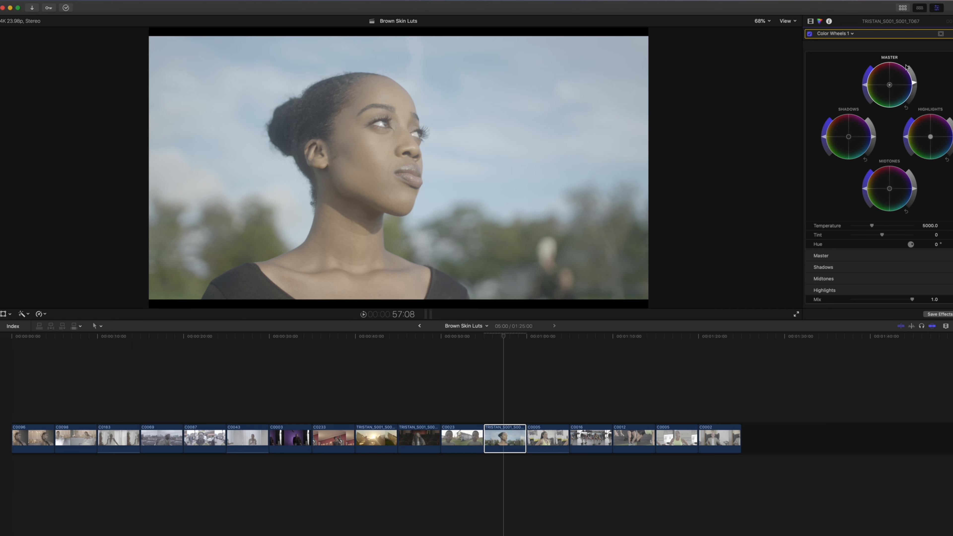
pyautogui.press('super+6')
pyautogui.moveTo(848, 104); pyautogui.dragTo(850, 51)
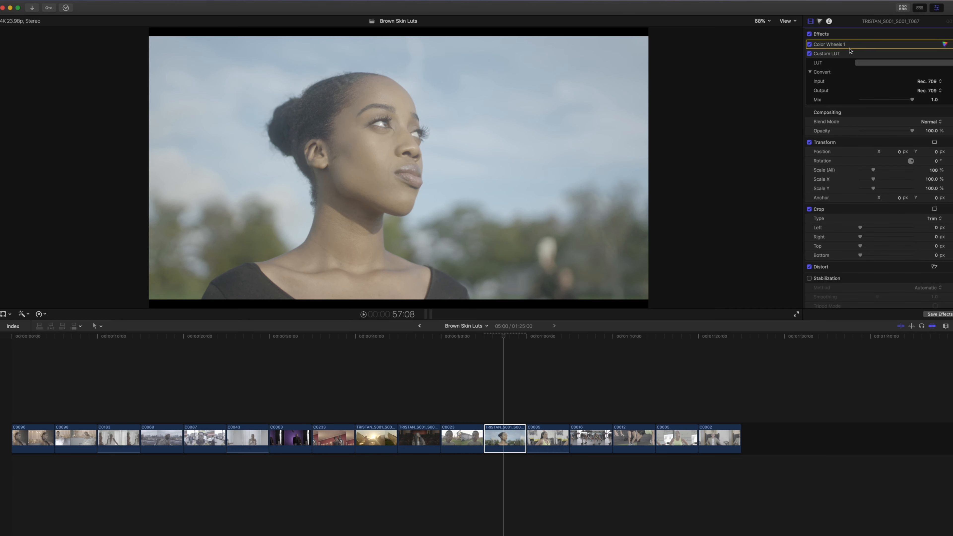
# - Darken the shadows and midtones in the woman's clip's Color Wheels and tint its highlights slightly towards orange
pyautogui.click(944, 44)
pyautogui.moveTo(875, 139); pyautogui.dragTo(869, 147)
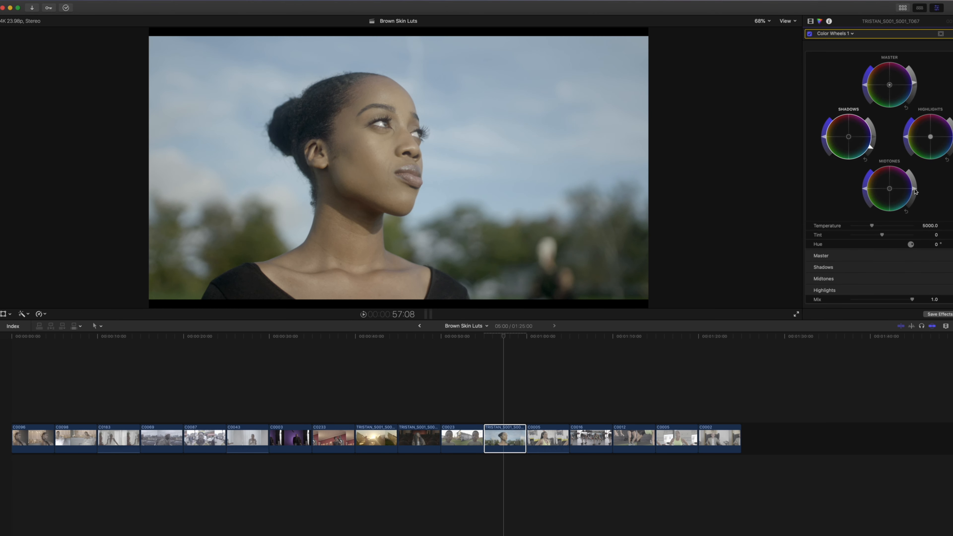
pyautogui.moveTo(916, 192); pyautogui.dragTo(913, 195)
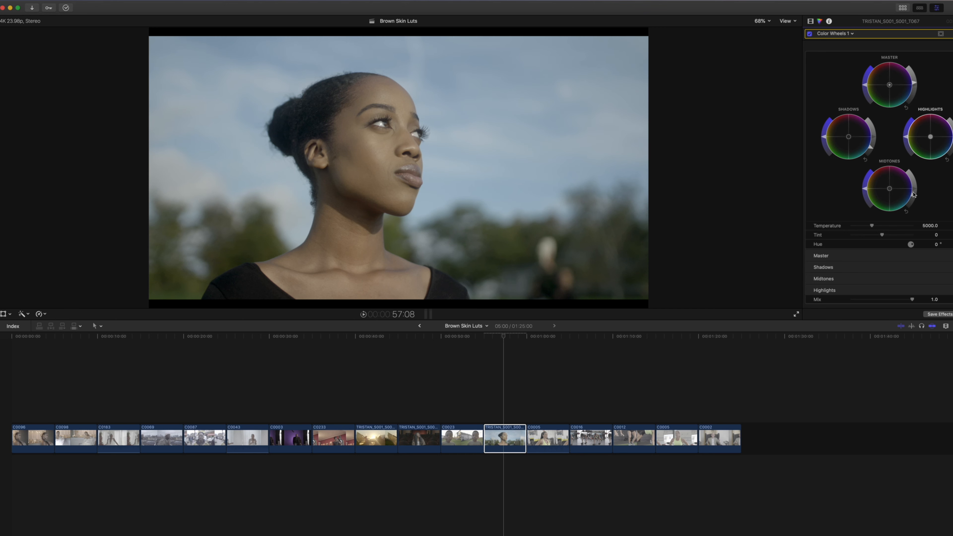
pyautogui.moveTo(930, 136); pyautogui.dragTo(930, 139)
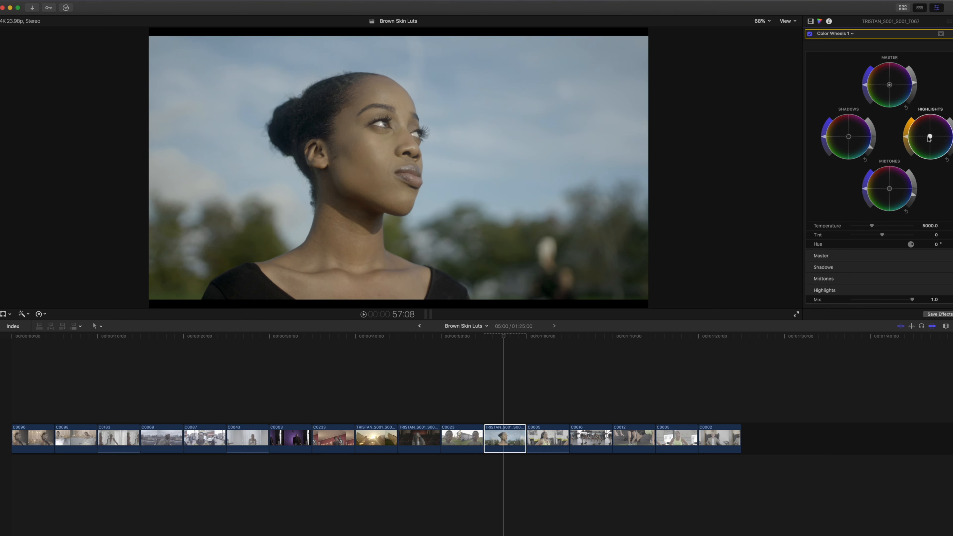
# - Load Brown-Skin-LUTs-03 into the Custom LUT of the woman's clip and set its mix to about 0.56
pyautogui.click(810, 22)
pyautogui.click(882, 62)
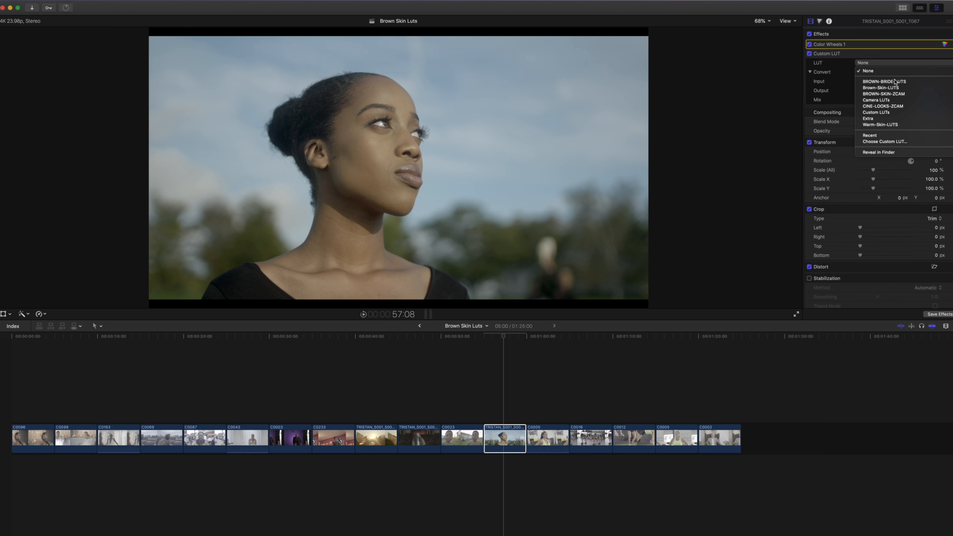
pyautogui.moveTo(878, 87)
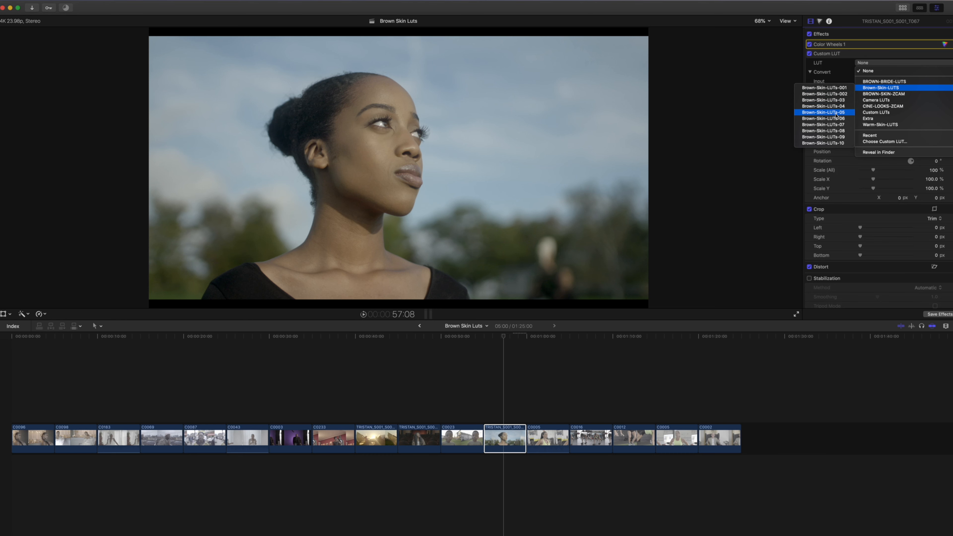
pyautogui.click(840, 100)
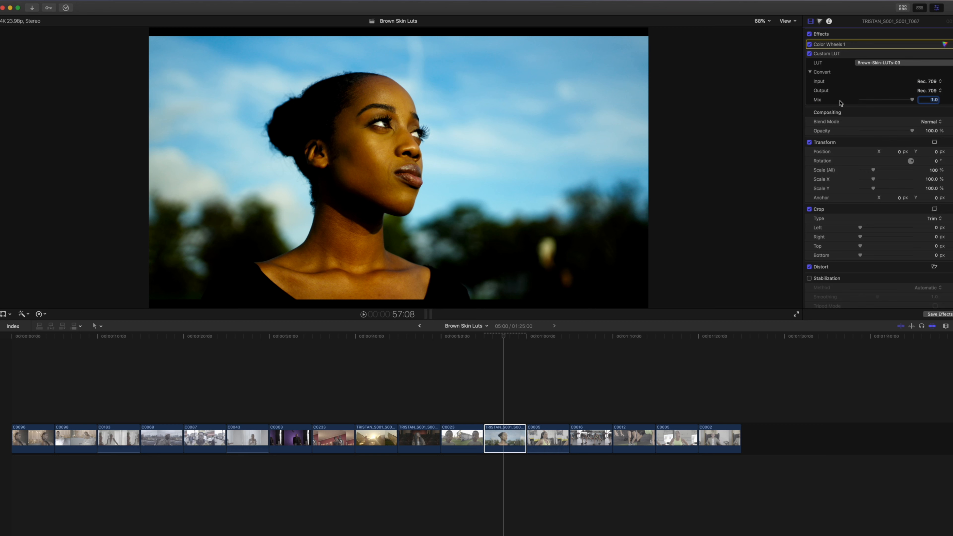
pyautogui.moveTo(912, 101); pyautogui.dragTo(889, 100)
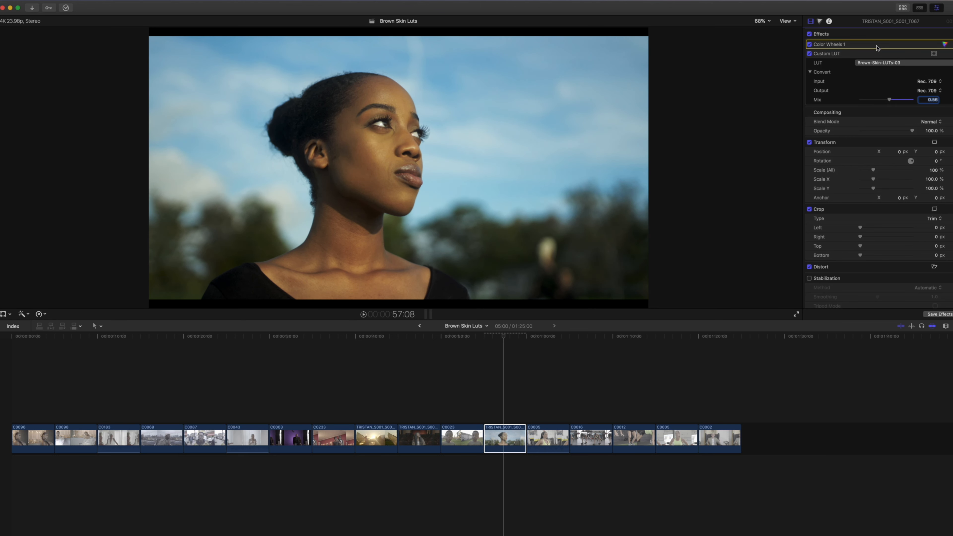
# - Brighten the shadows slightly in the woman's clip's Color Wheels and play the clip back
pyautogui.click(944, 44)
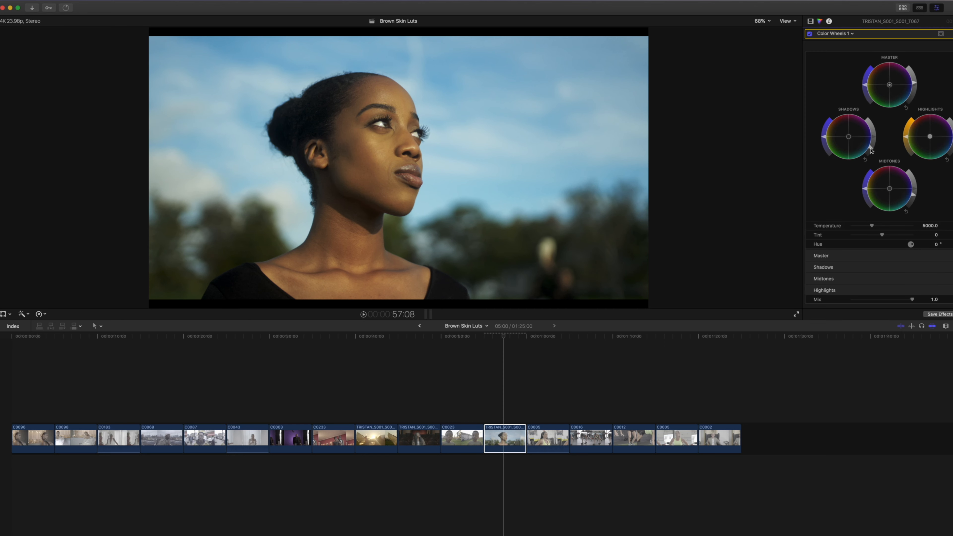
pyautogui.moveTo(870, 150); pyautogui.dragTo(875, 145)
pyautogui.click(484, 382)
pyautogui.press('space')
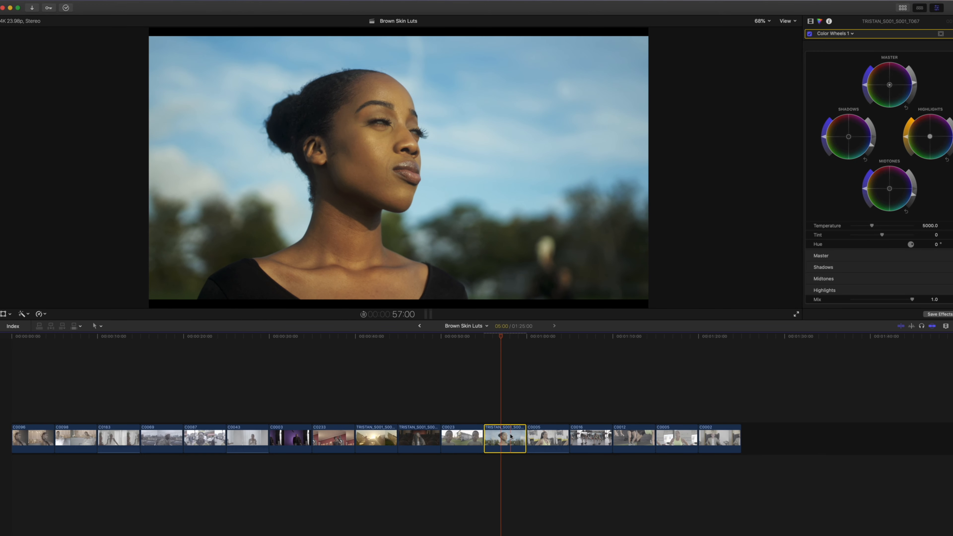
pyautogui.press('space')
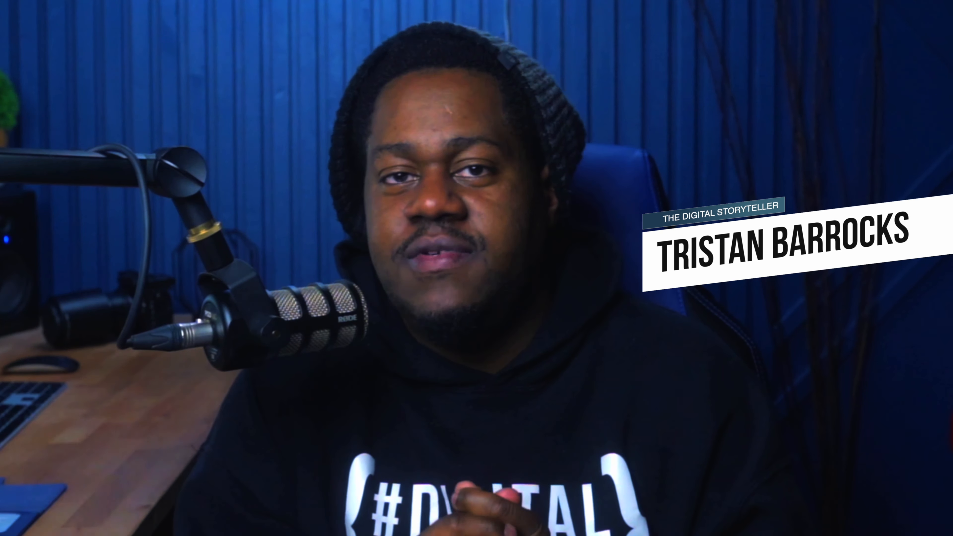